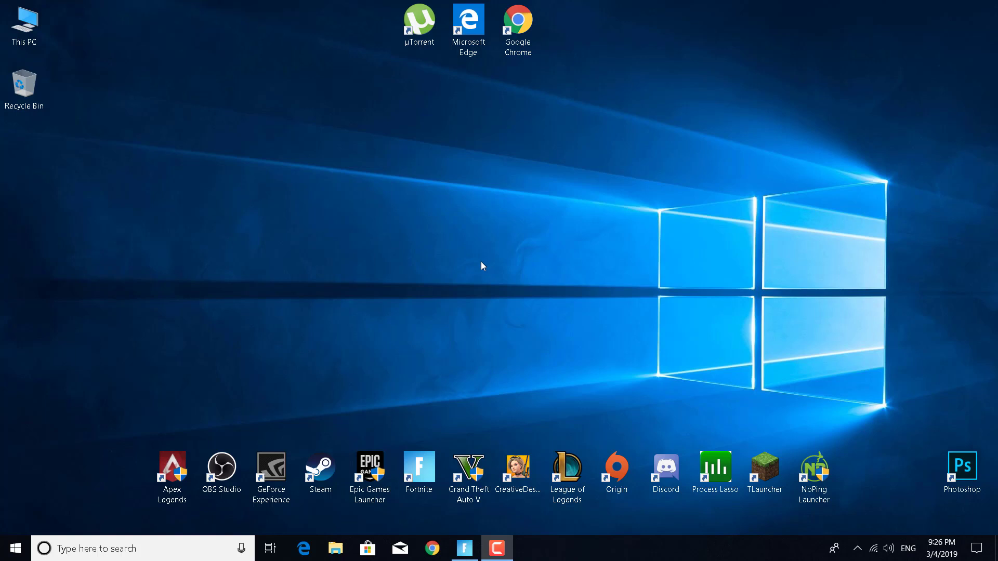
Switch to the running Fortnite game and open its video settings.
mouse_move(455, 550)
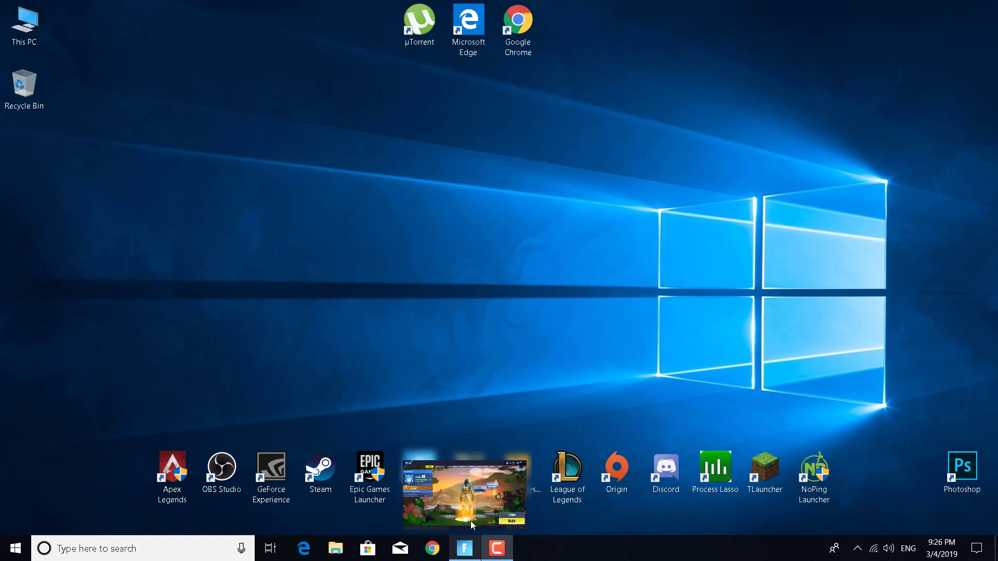
click(472, 524)
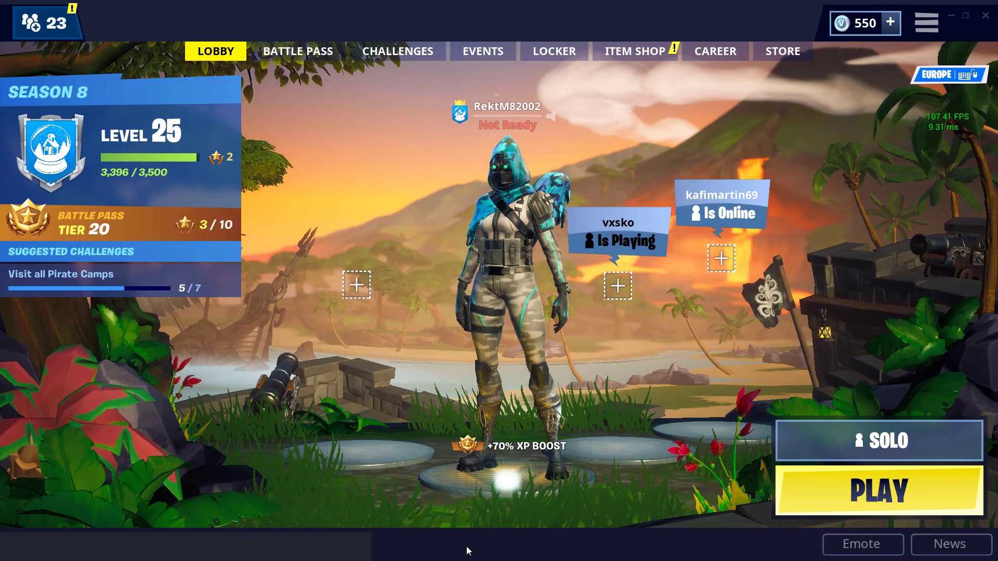
click(921, 30)
click(925, 66)
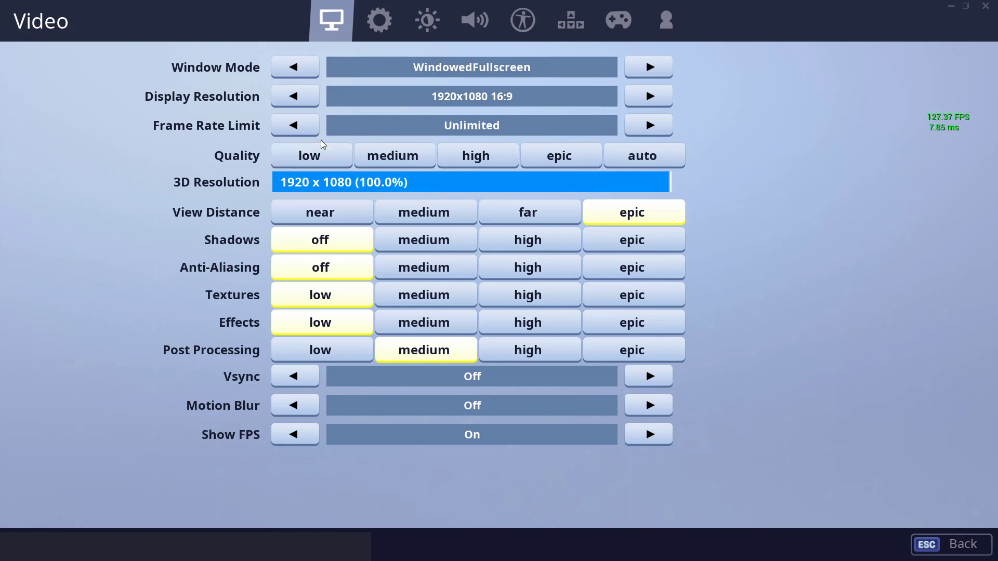
Lower Fortnite's frame rate limit to 60 FPS.
click(296, 127)
click(297, 127)
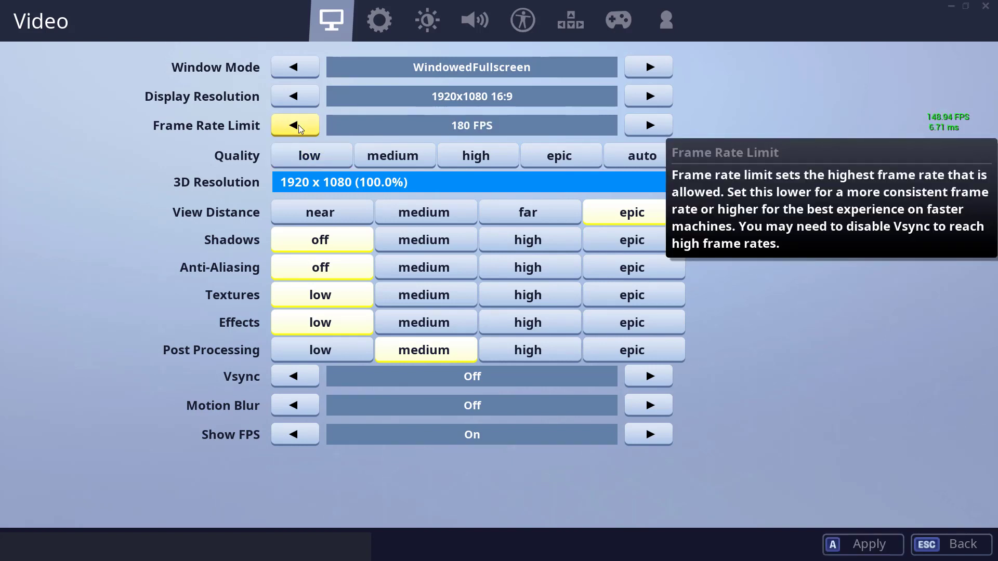
click(298, 127)
click(298, 126)
click(298, 126)
click(299, 126)
click(299, 127)
click(644, 131)
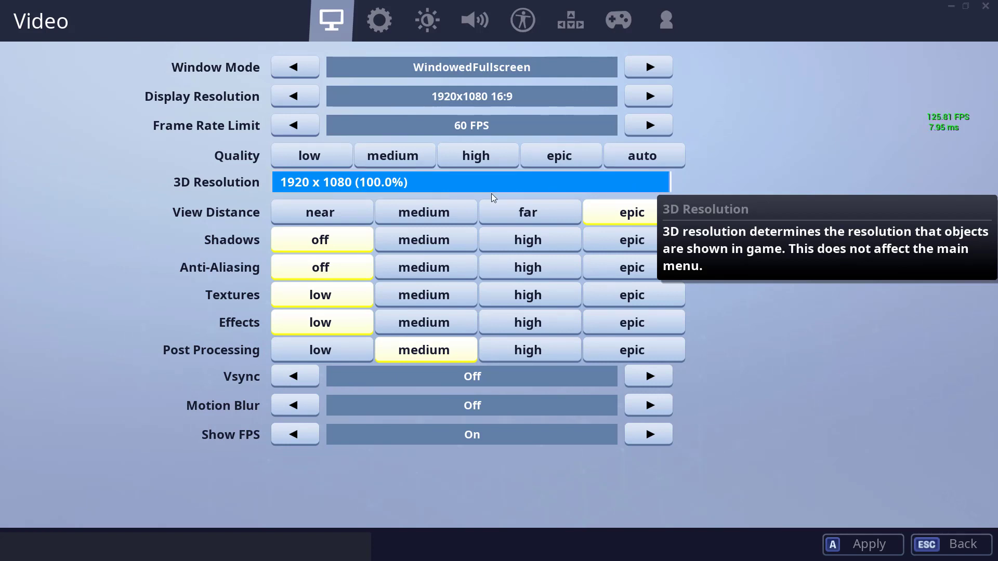
Reduce the 3D resolution to 60.0% (1153 x 648), apply the video settings and minimize the game.
click(473, 188)
click(466, 185)
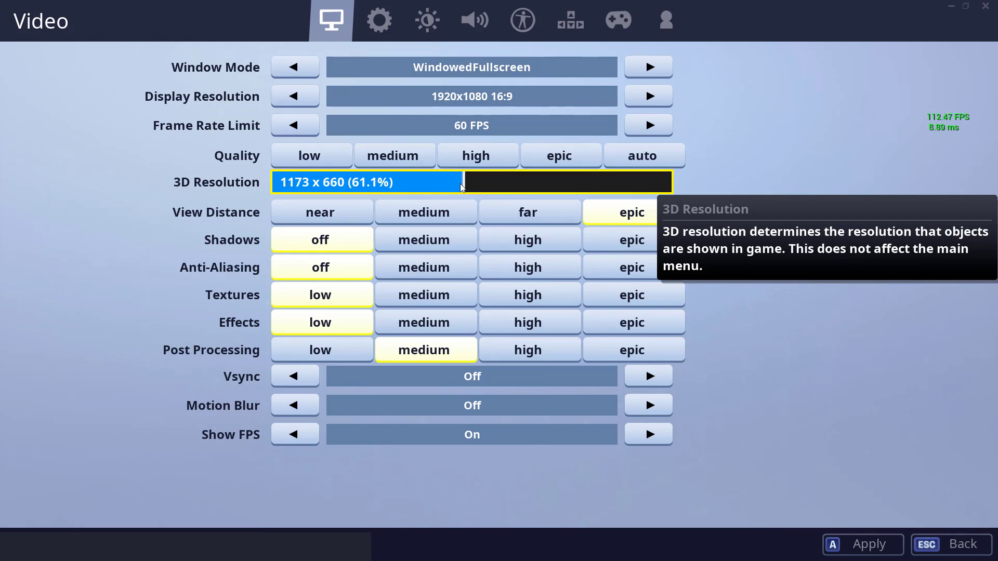
drag(462, 188, 459, 189)
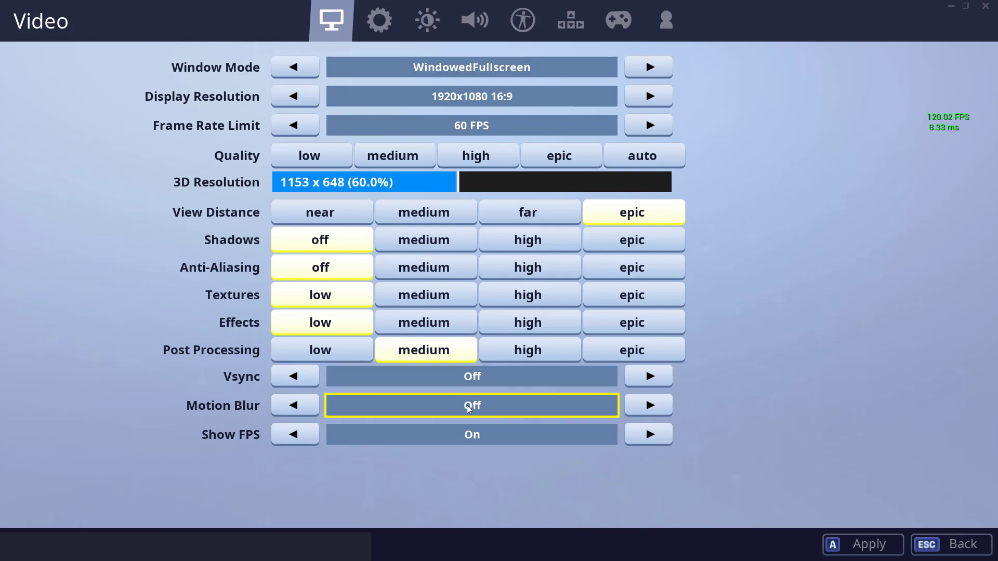
mouse_move(516, 412)
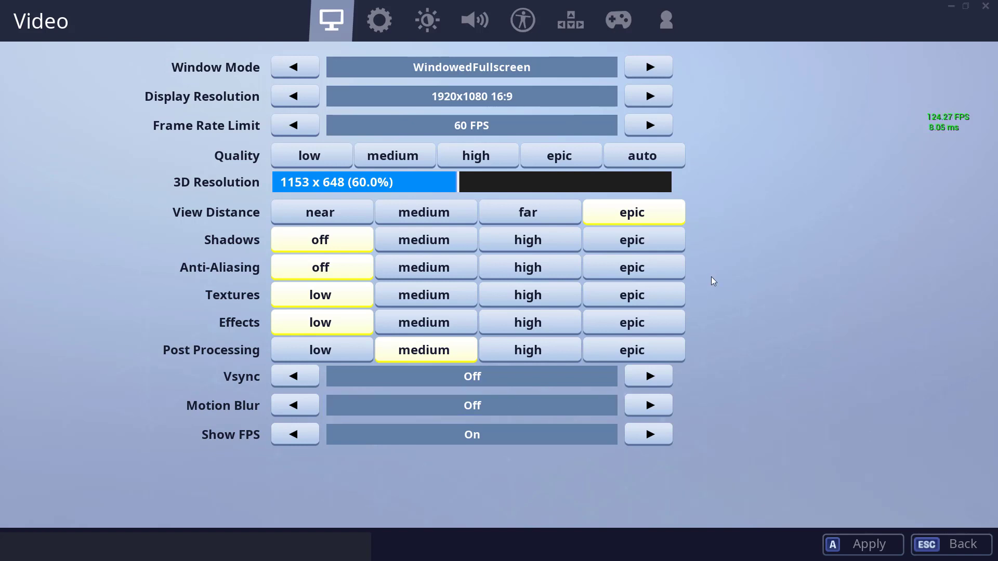
click(868, 538)
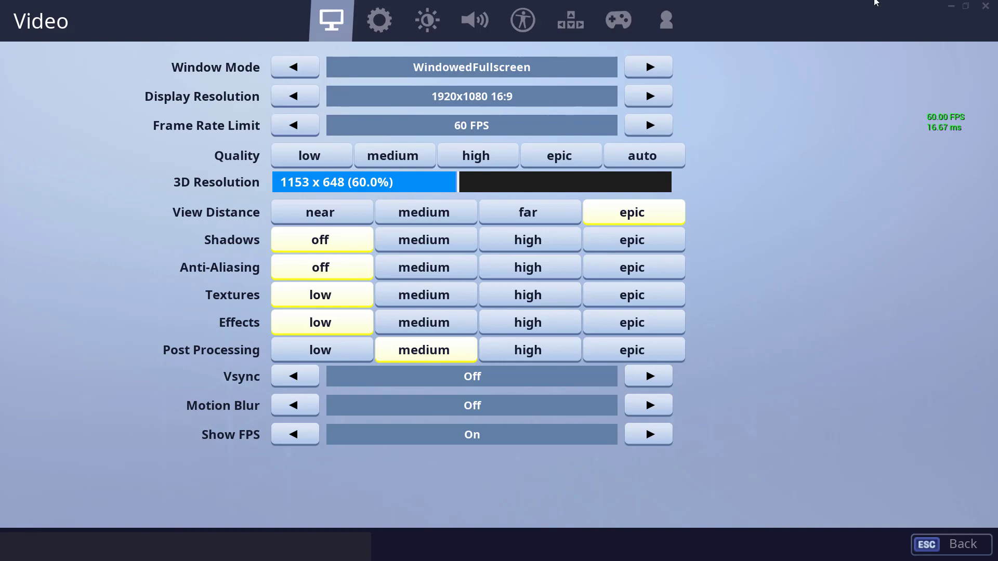
click(951, 6)
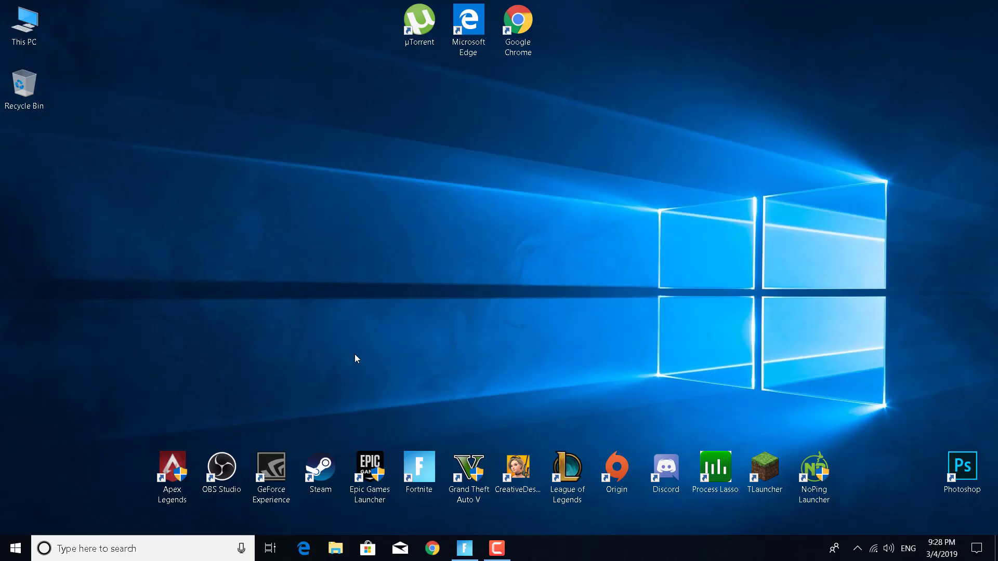
Open the Windows Control Panel and bring up the advanced system settings from System and Security's System page.
click(167, 541)
text(C)
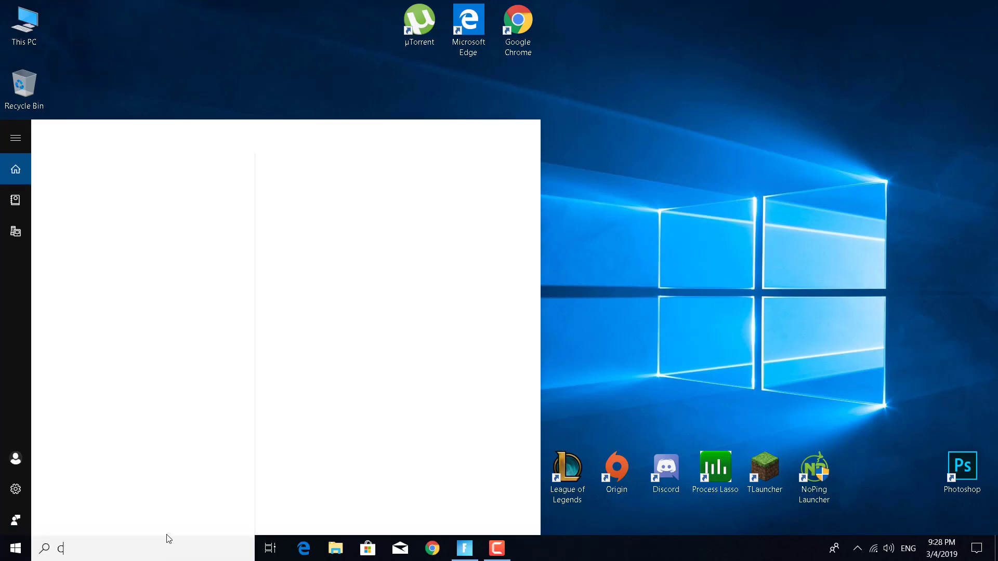
text(ontrol Panel)
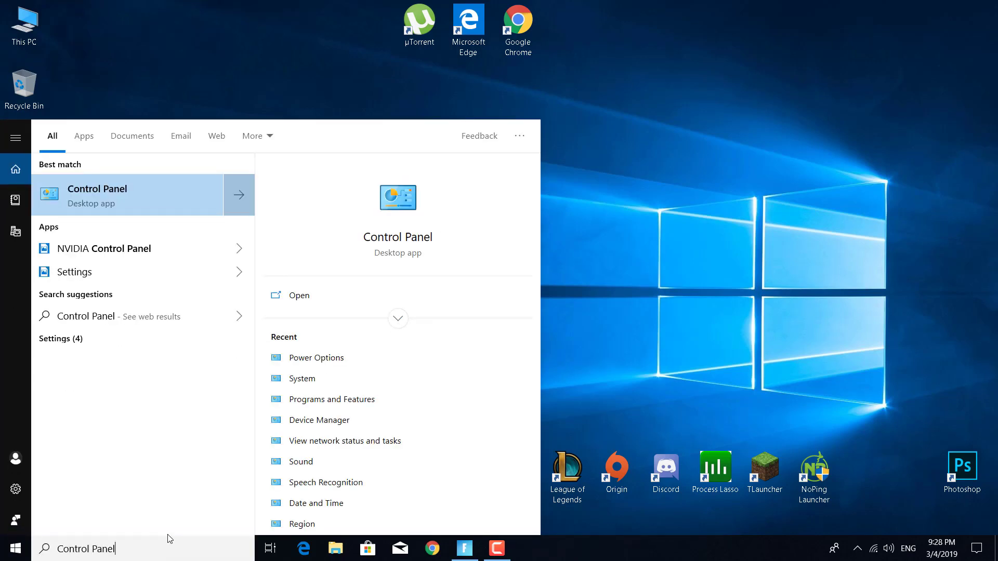
click(78, 197)
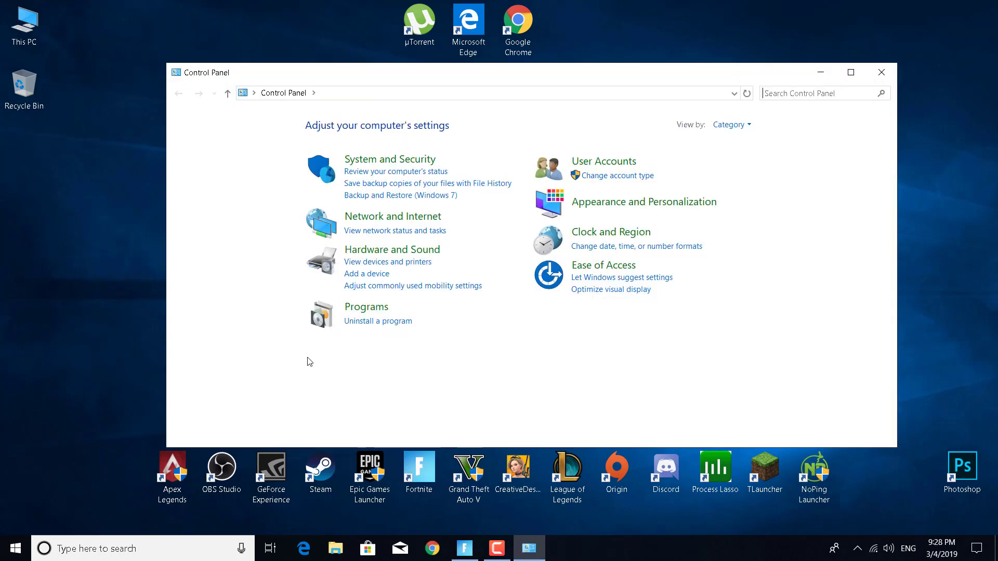
click(394, 161)
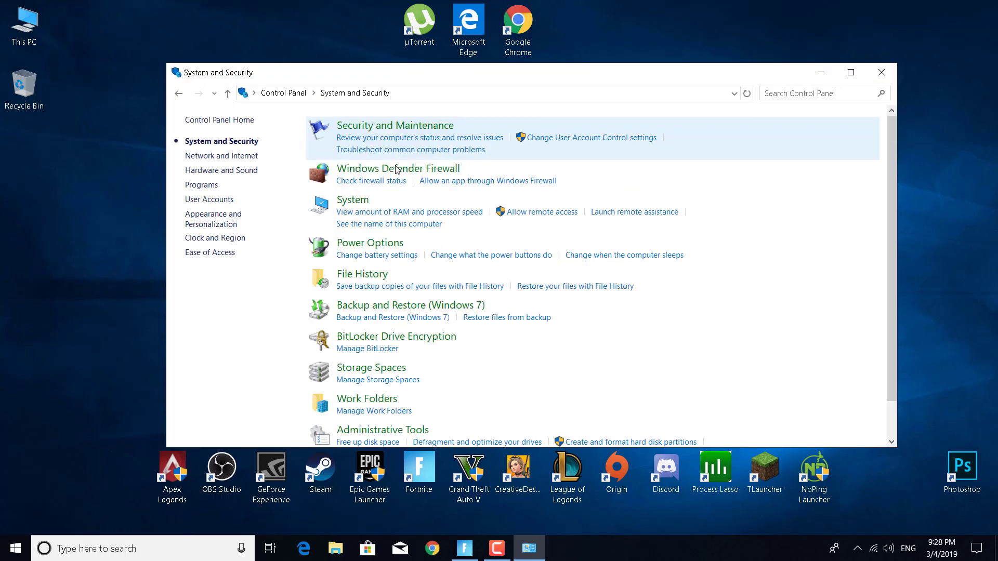
click(353, 201)
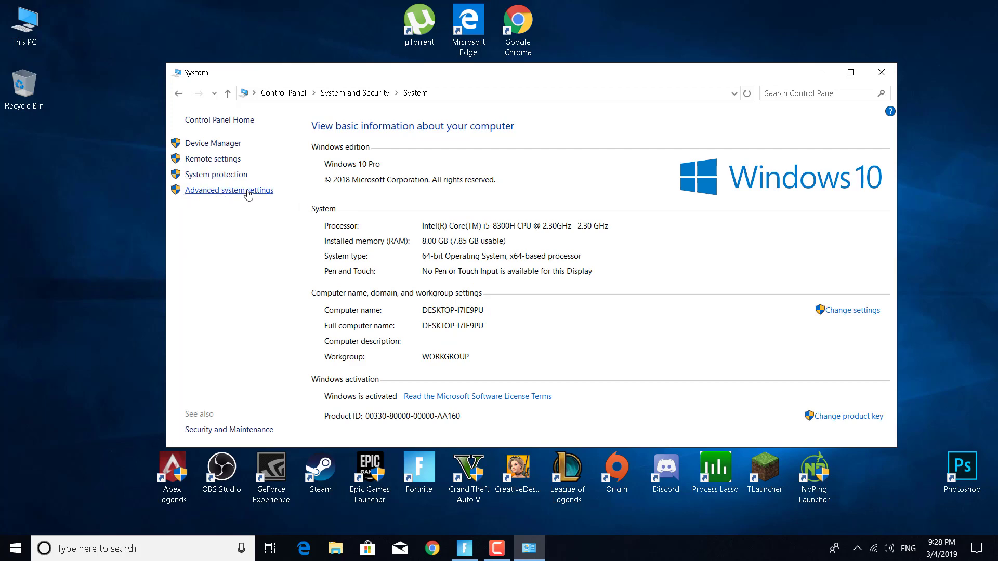
click(217, 194)
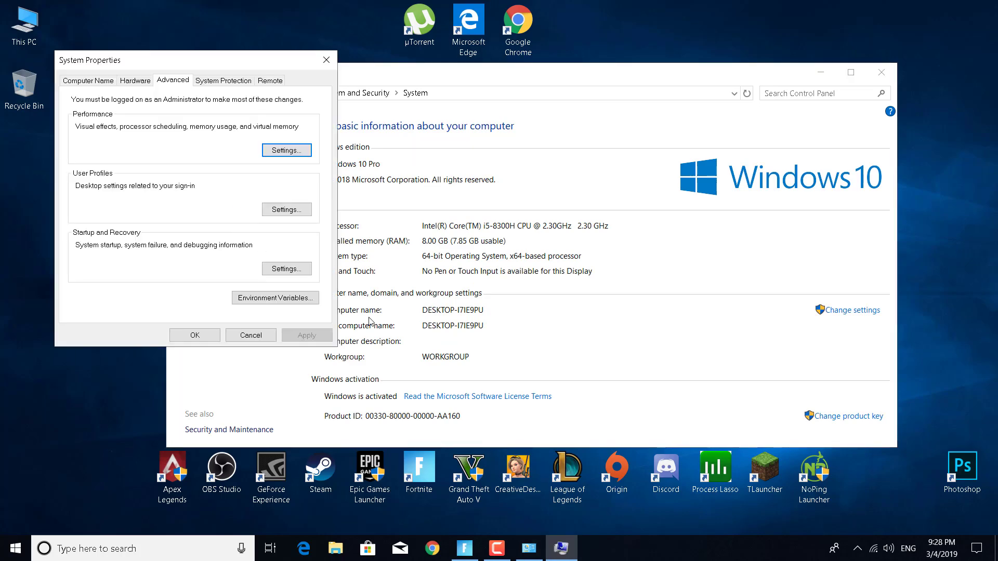
drag(159, 51, 604, 97)
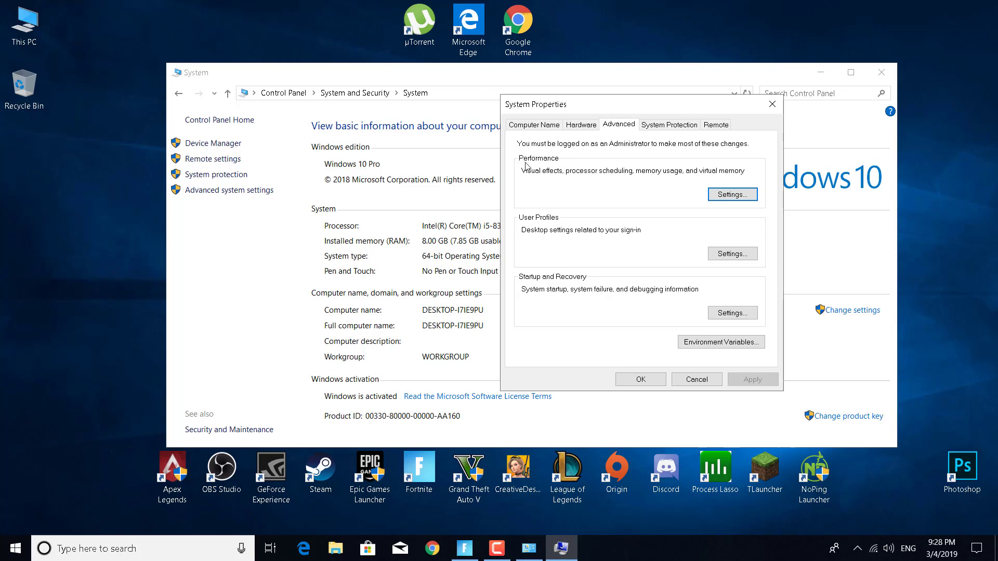
Set the Windows visual effects to Adjust for best performance, apply it, and close the system settings windows.
click(708, 197)
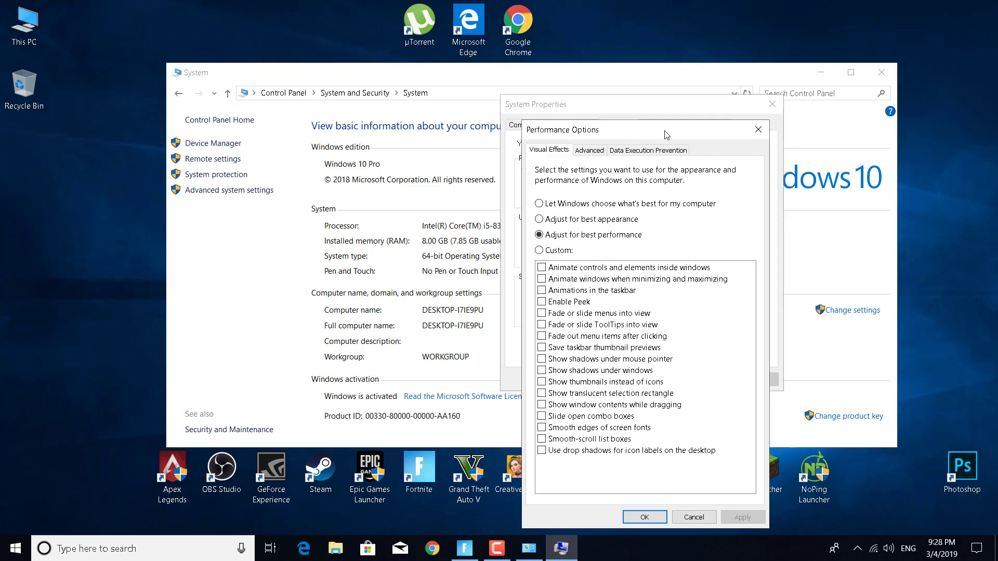
drag(666, 135, 582, 89)
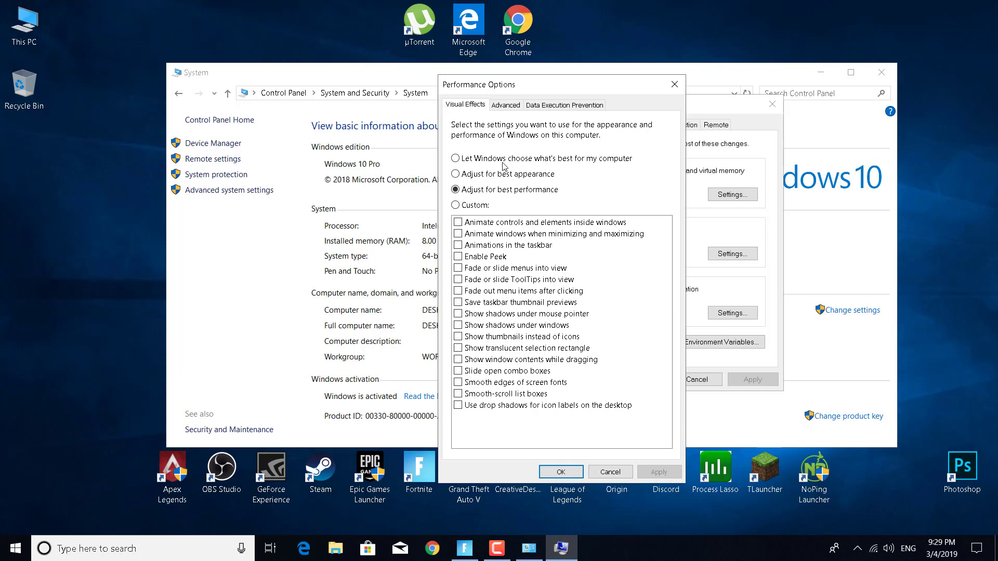
click(505, 188)
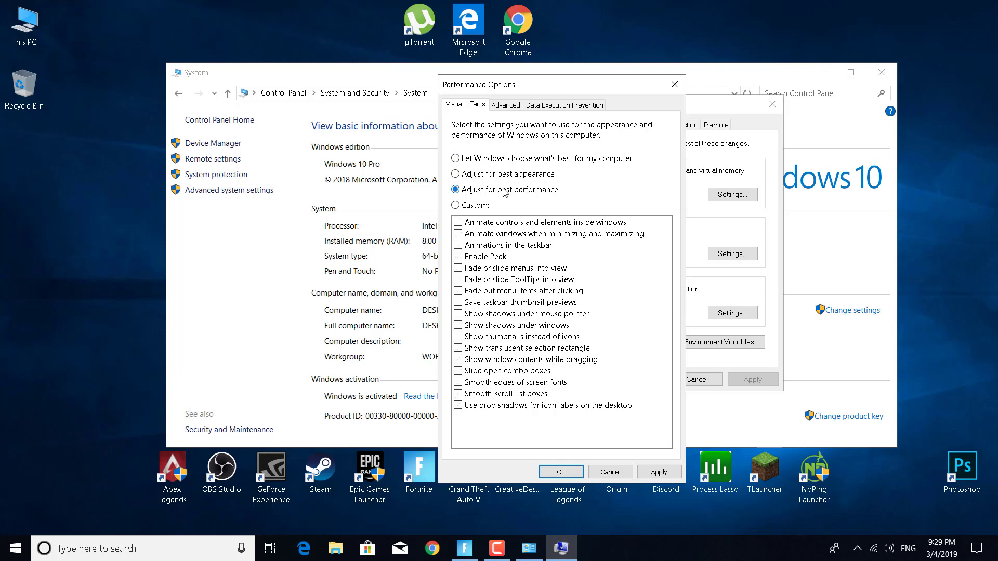
click(670, 478)
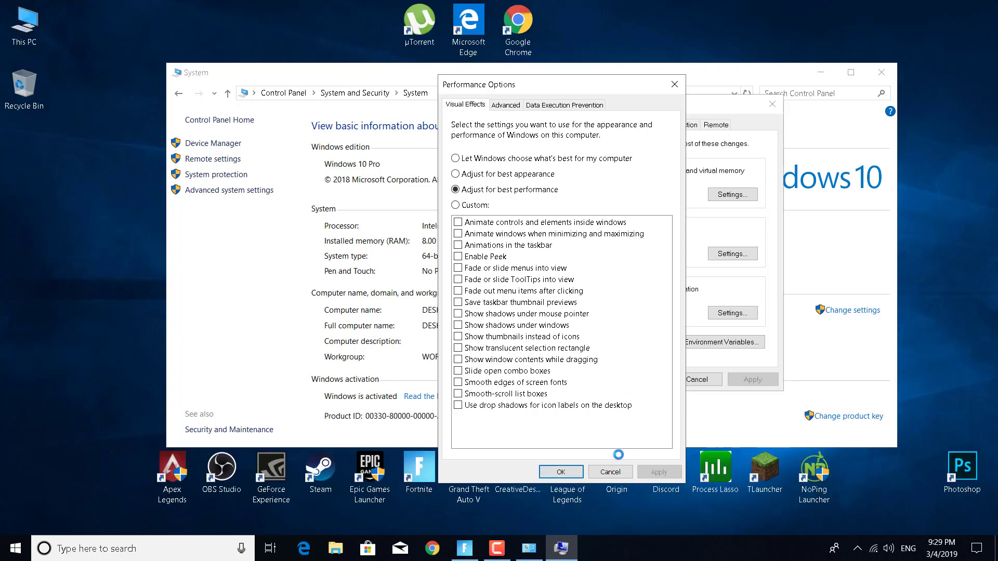
click(561, 472)
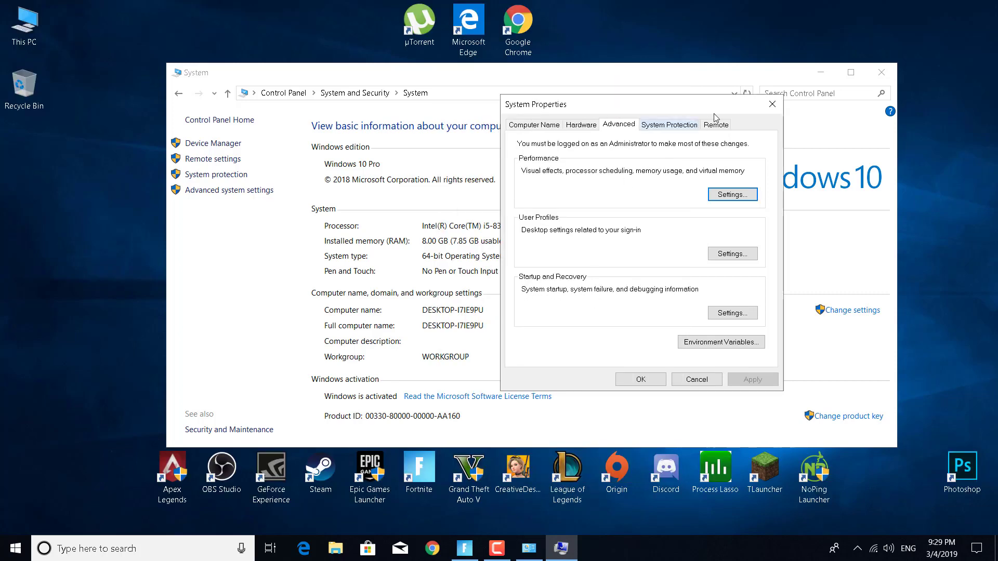
click(772, 104)
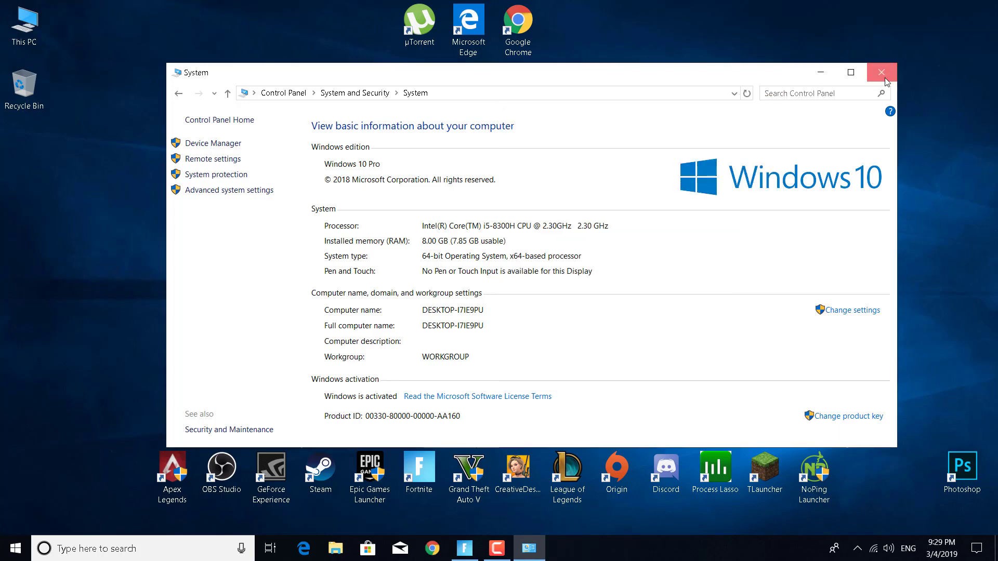
click(882, 76)
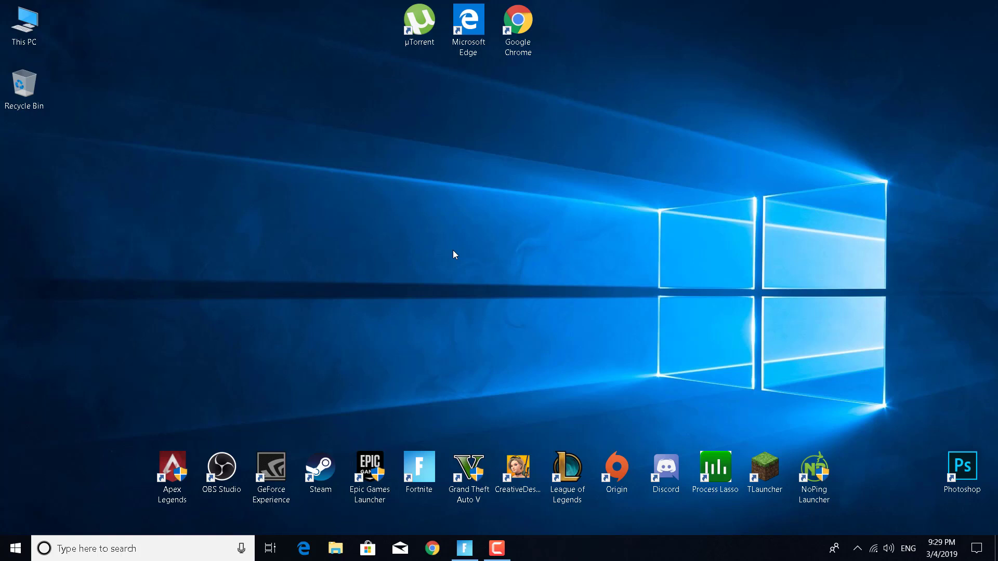
Check which power plan is selected in the Control Panel's Power Options under Hardware and Sound, and close the window.
click(156, 551)
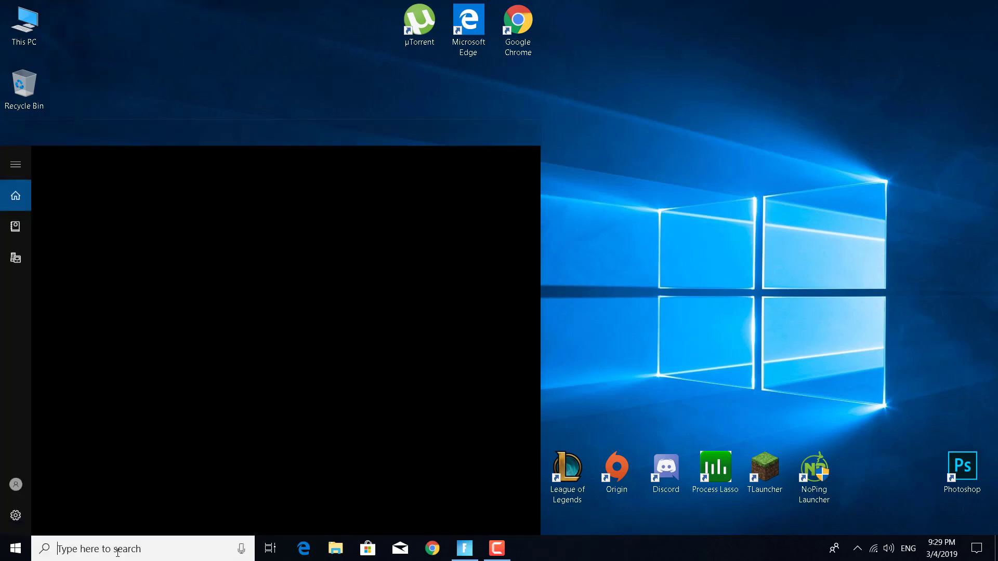
text(control)
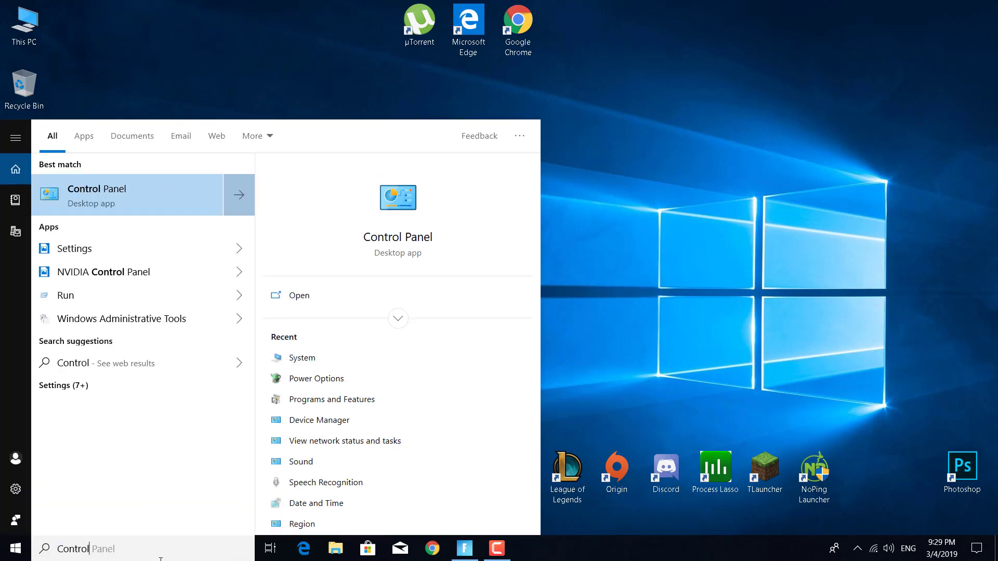
click(136, 205)
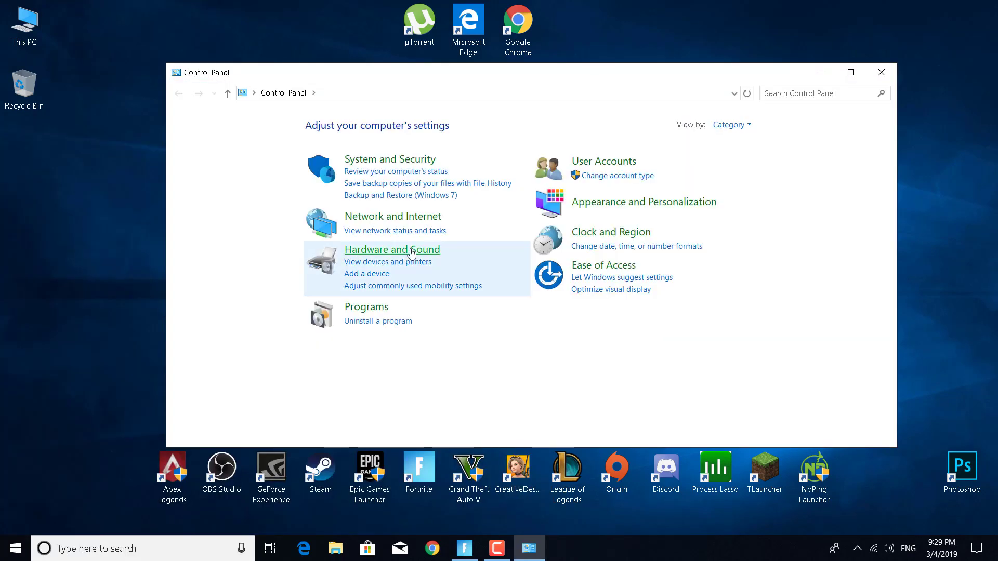
click(364, 250)
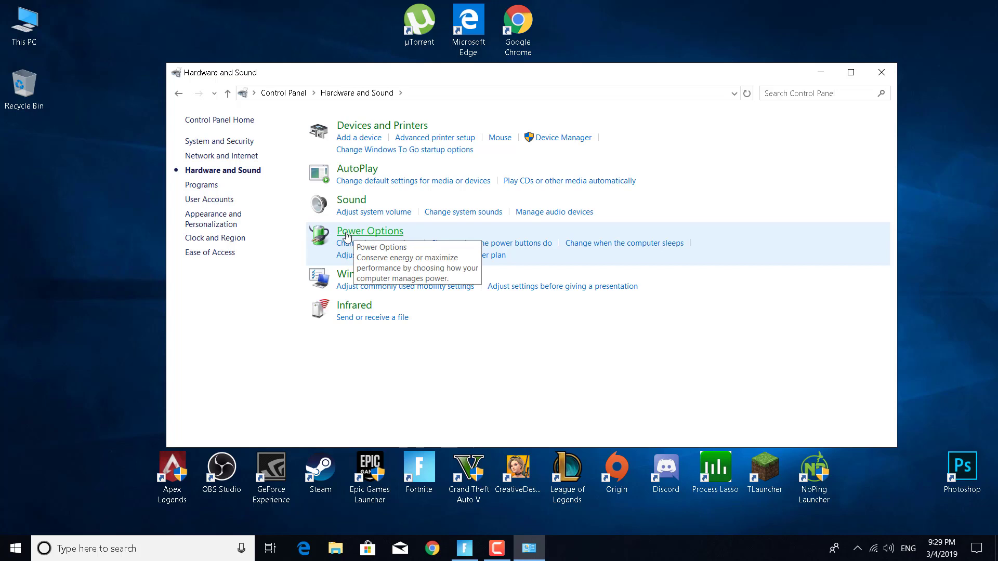
click(377, 236)
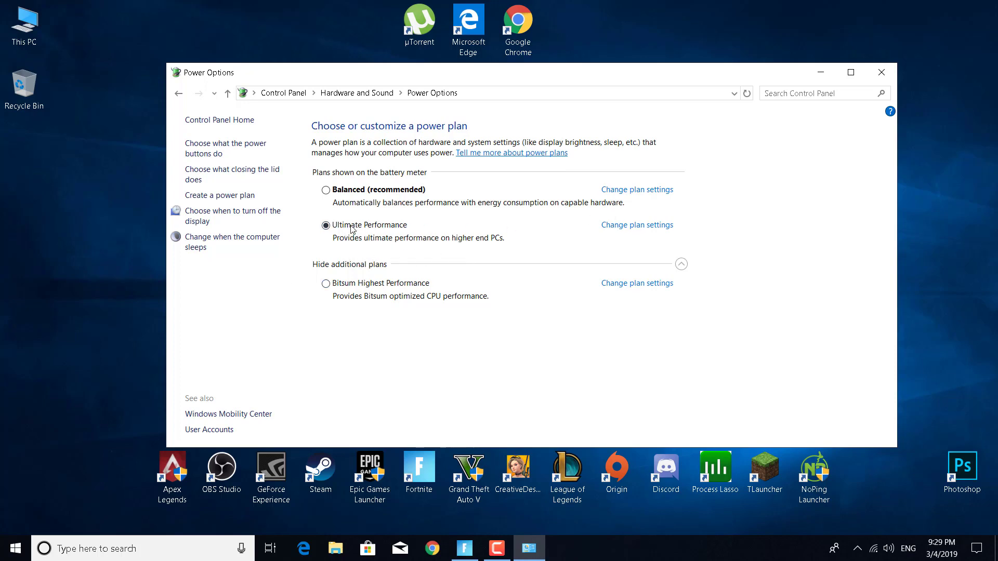
click(889, 73)
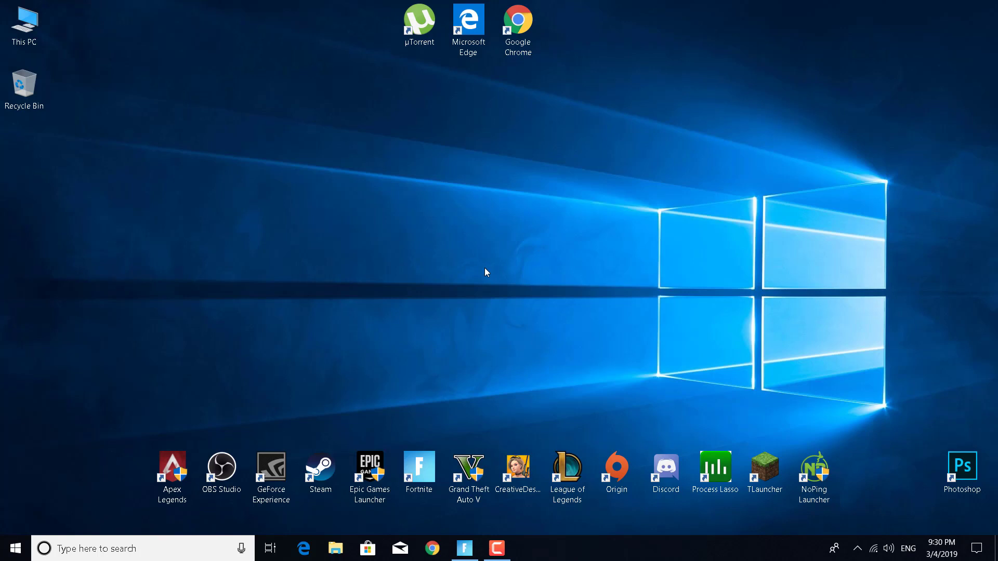
Open the roaming application data folder by running %appdata% from the Windows Run dialog.
click(130, 553)
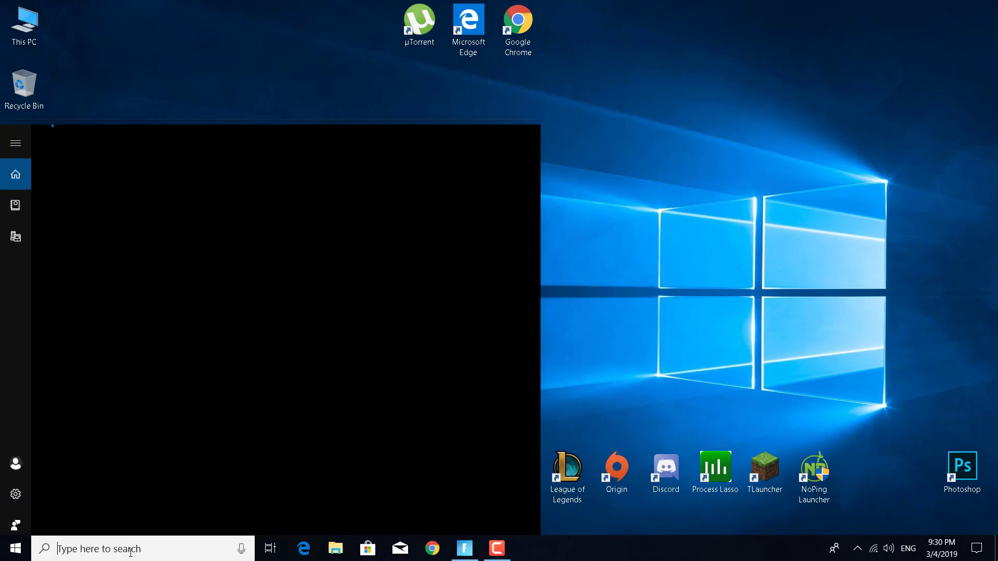
text(Run)
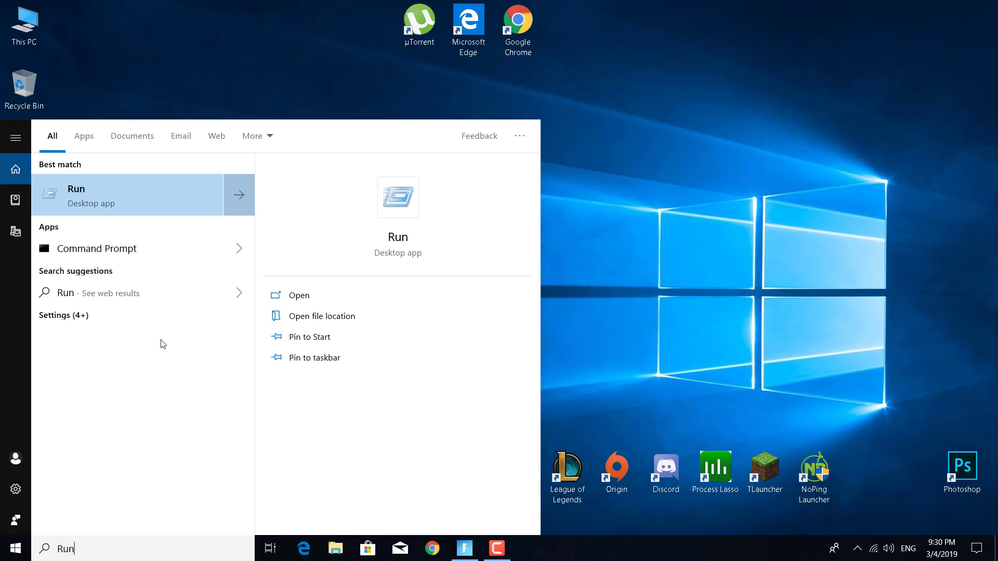
click(92, 196)
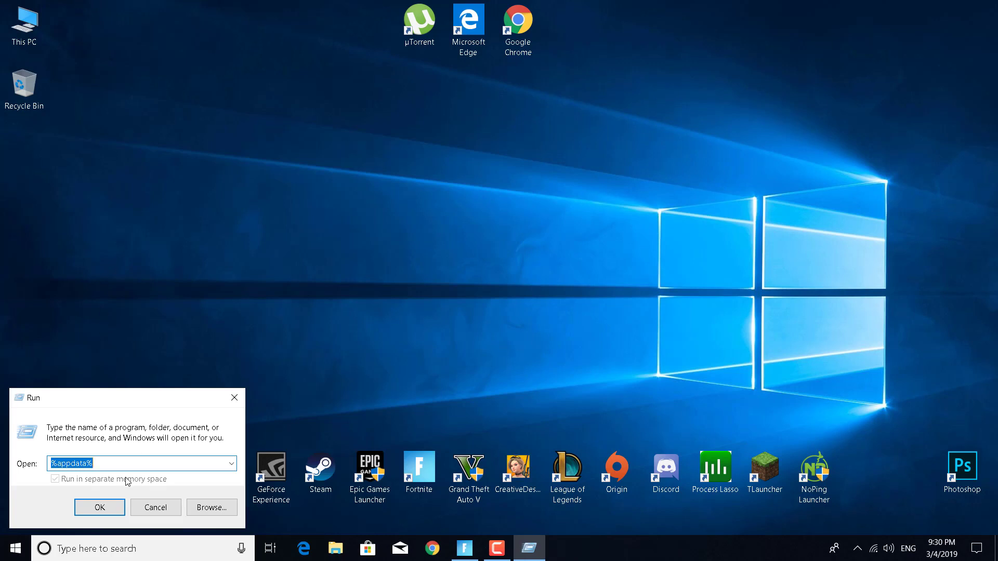
text(%)
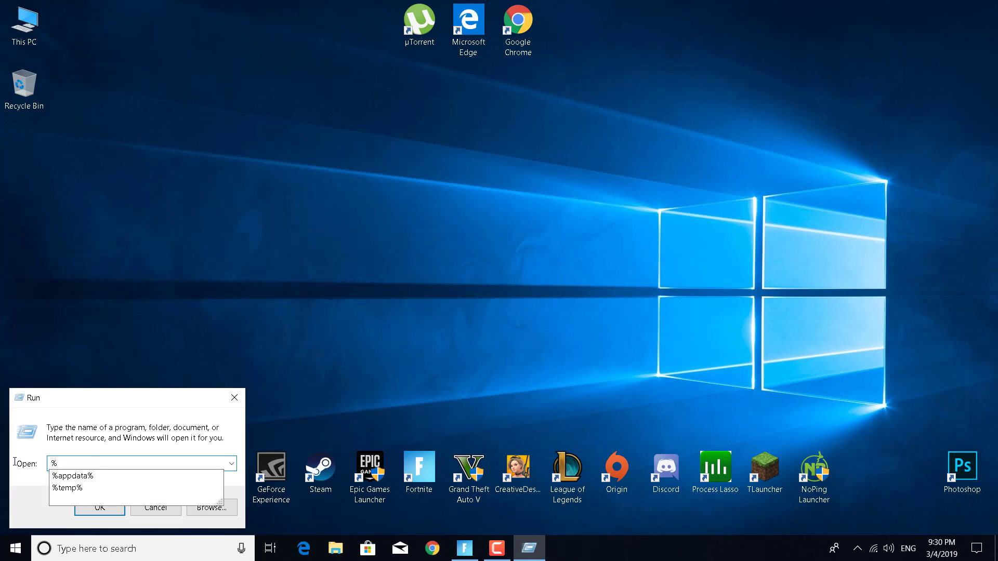
text(appdata%)
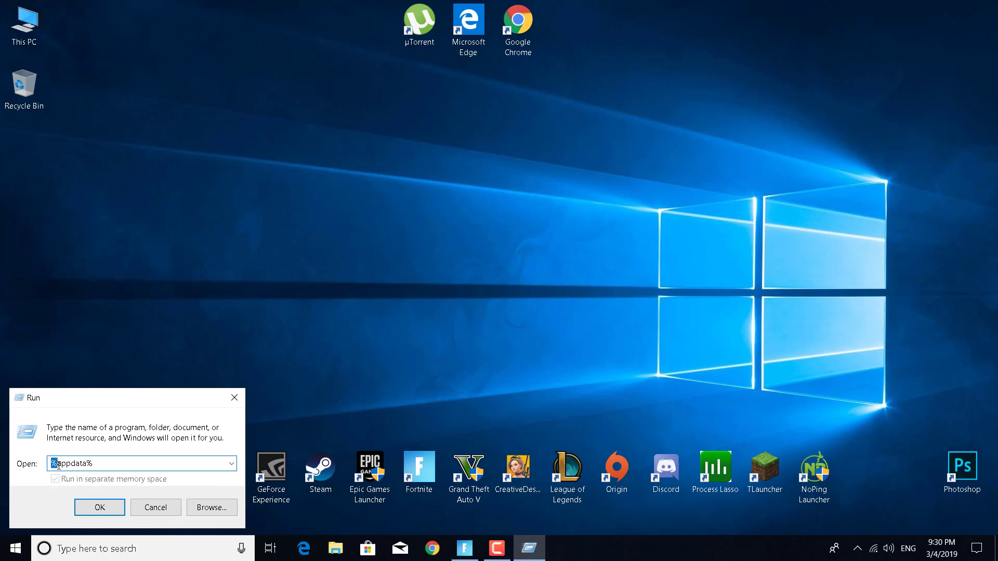
drag(61, 464, 88, 464)
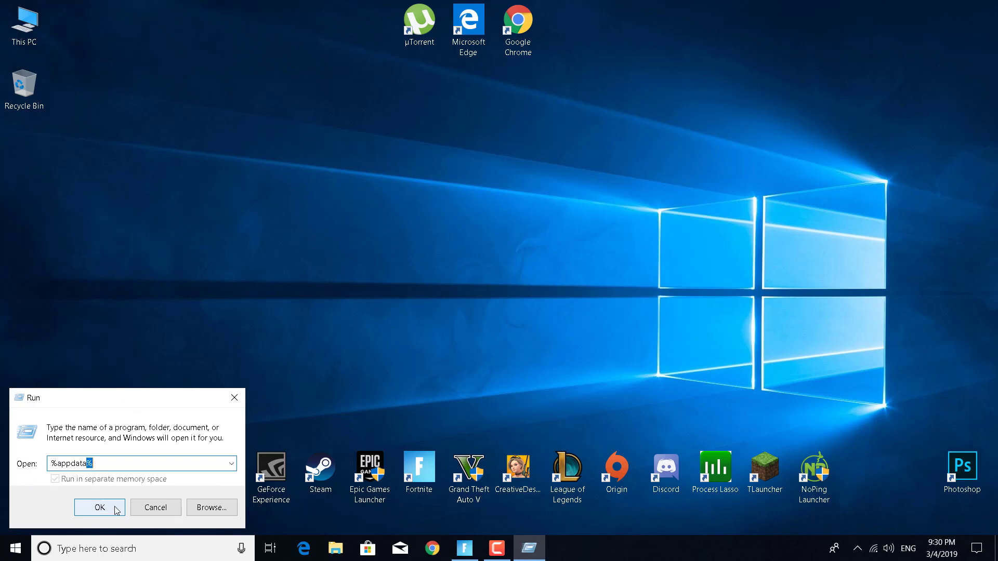
click(99, 507)
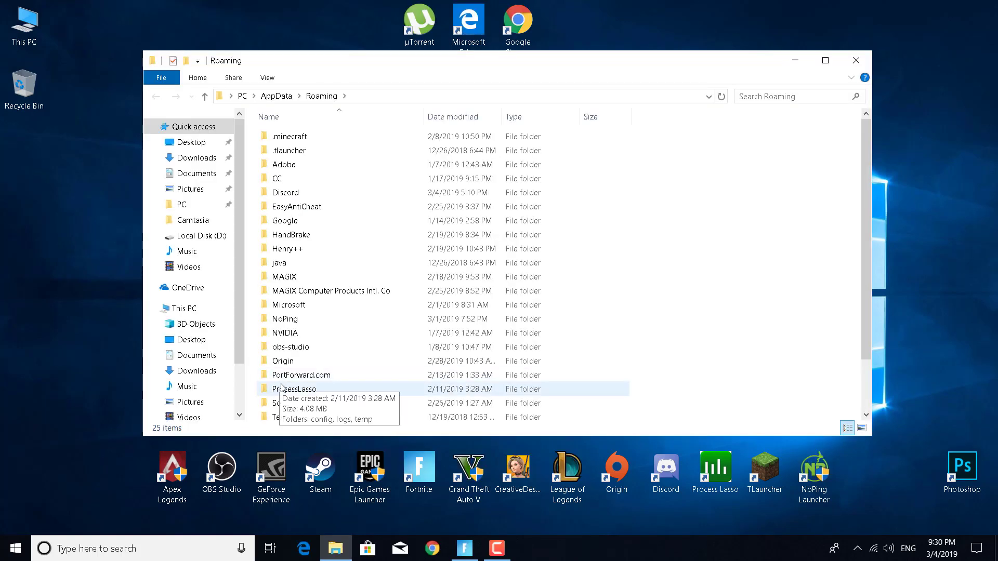
Go up to the AppData folder and open Local, FortniteGame, Saved, Config, WindowsClient.
right_click(404, 320)
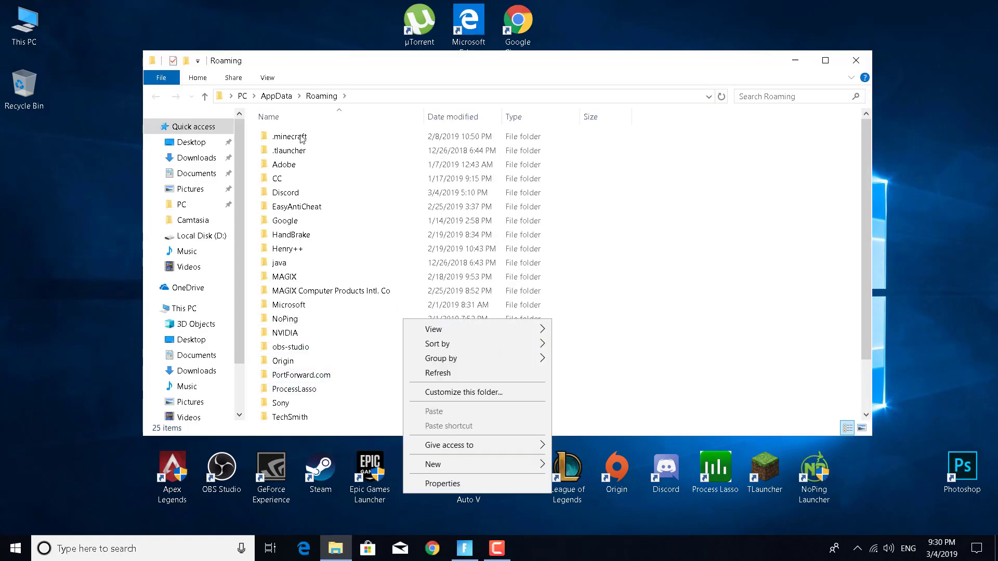
click(273, 100)
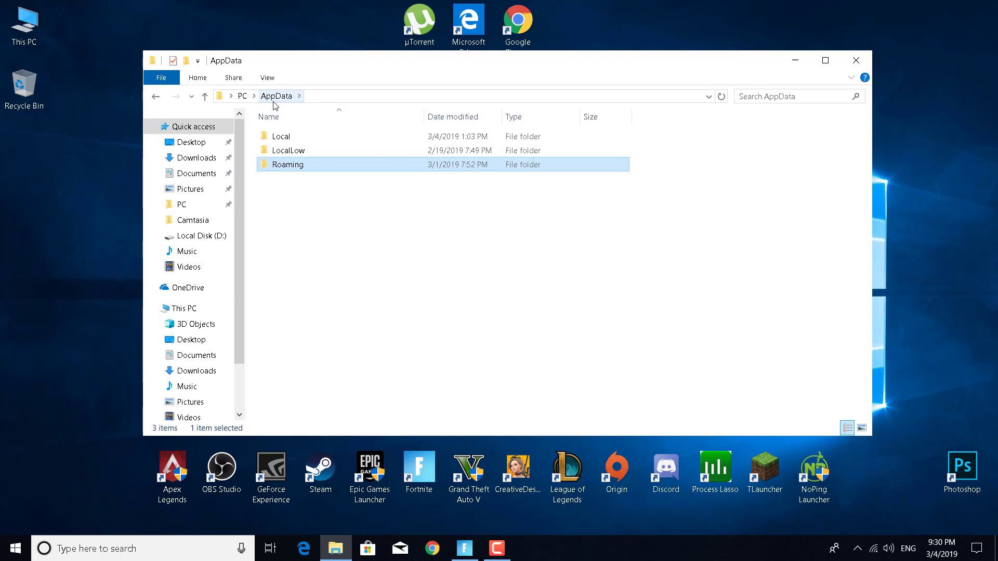
click(280, 140)
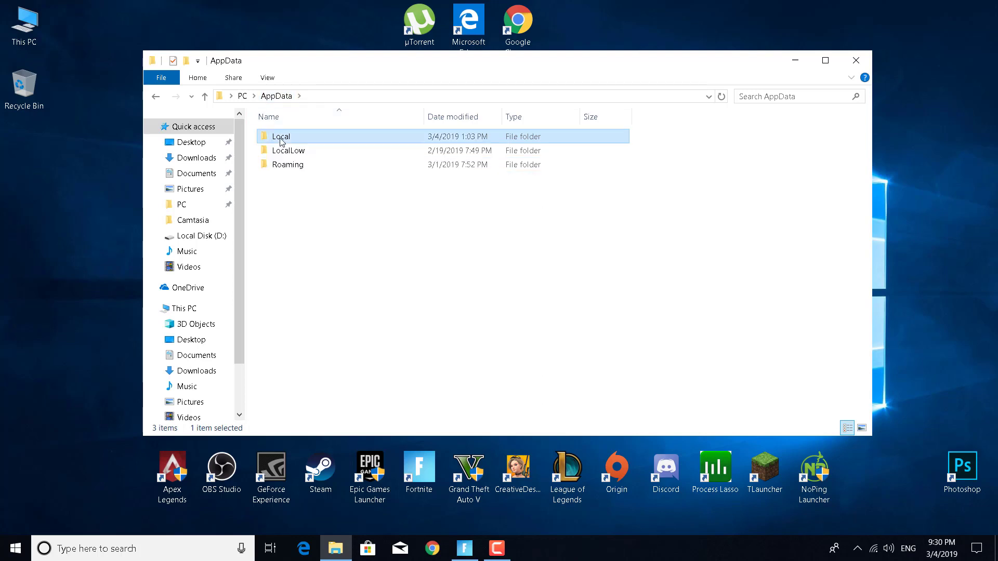
double_click(280, 140)
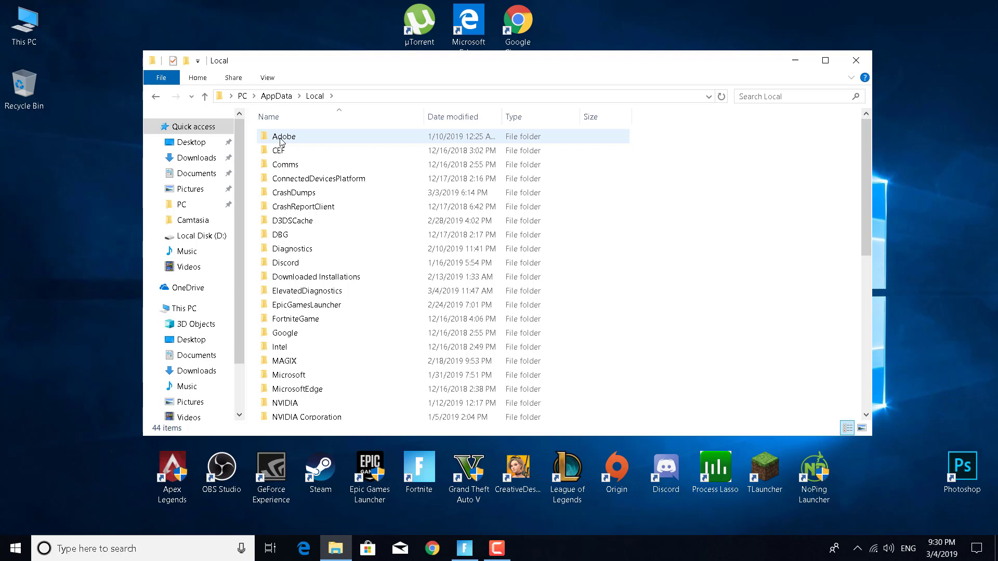
double_click(317, 321)
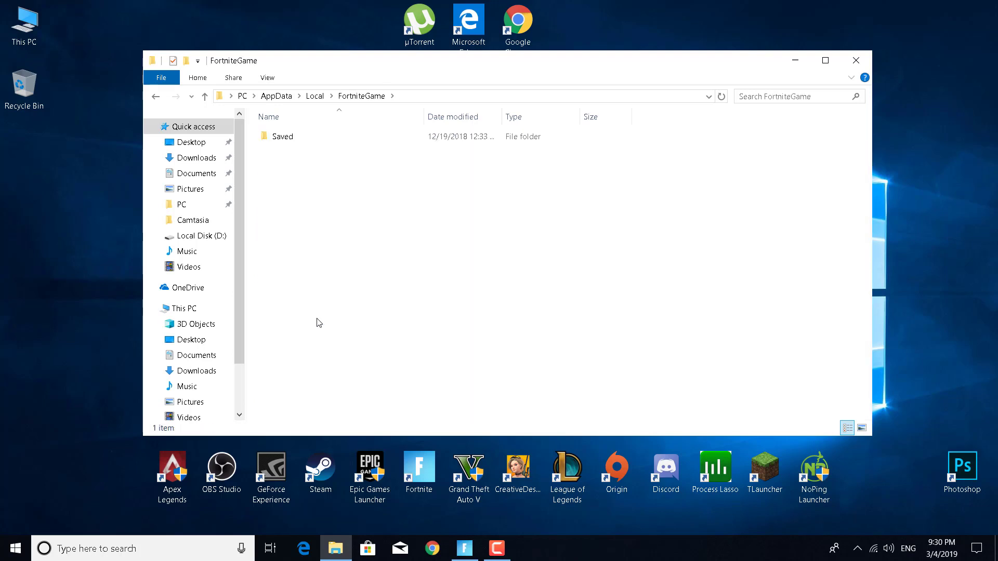
click(289, 139)
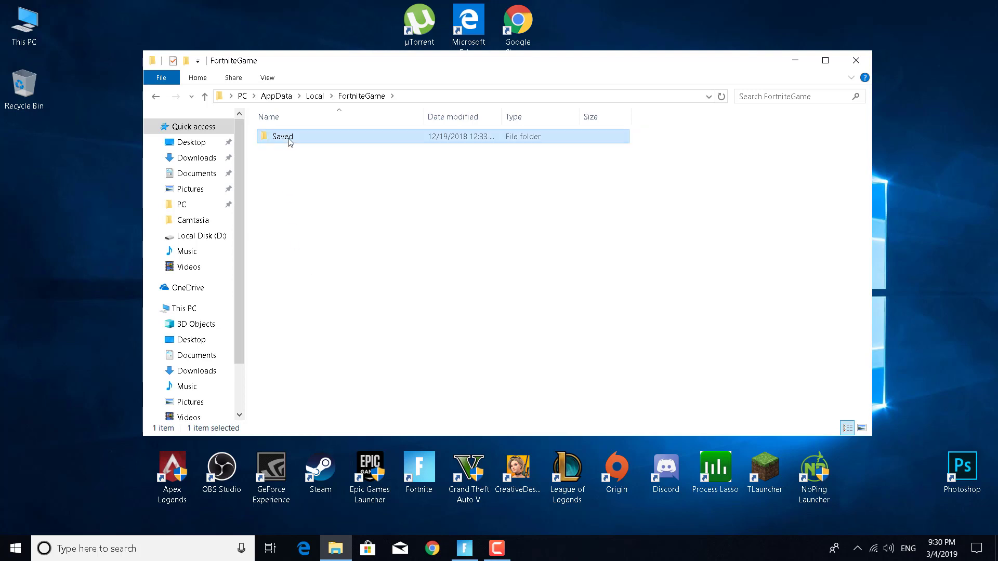
double_click(289, 138)
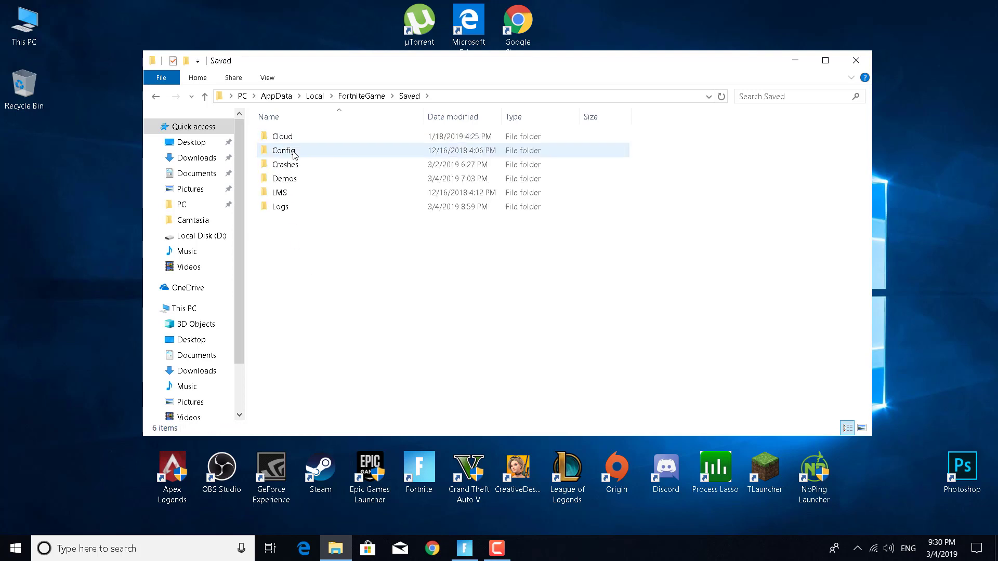
double_click(291, 153)
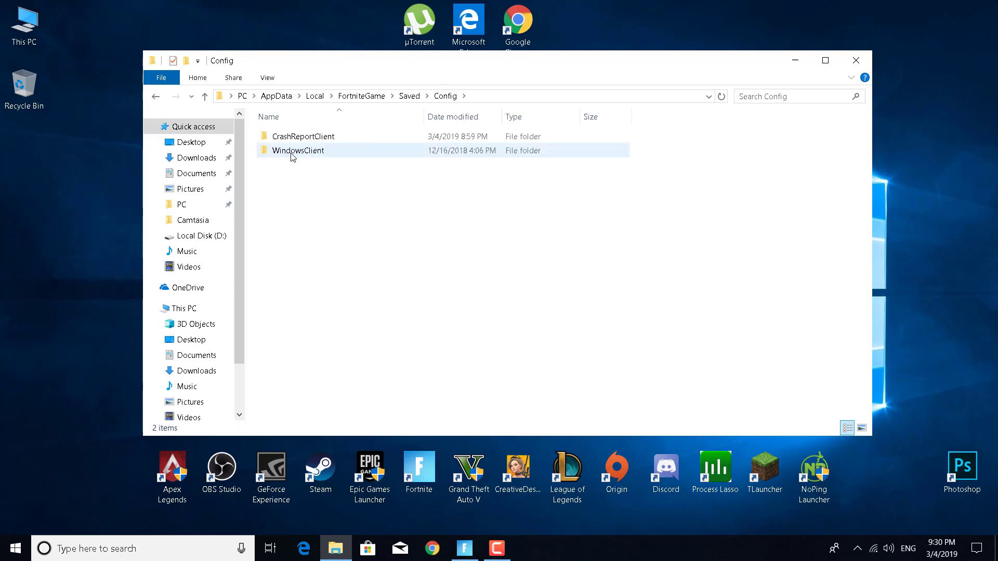
double_click(299, 151)
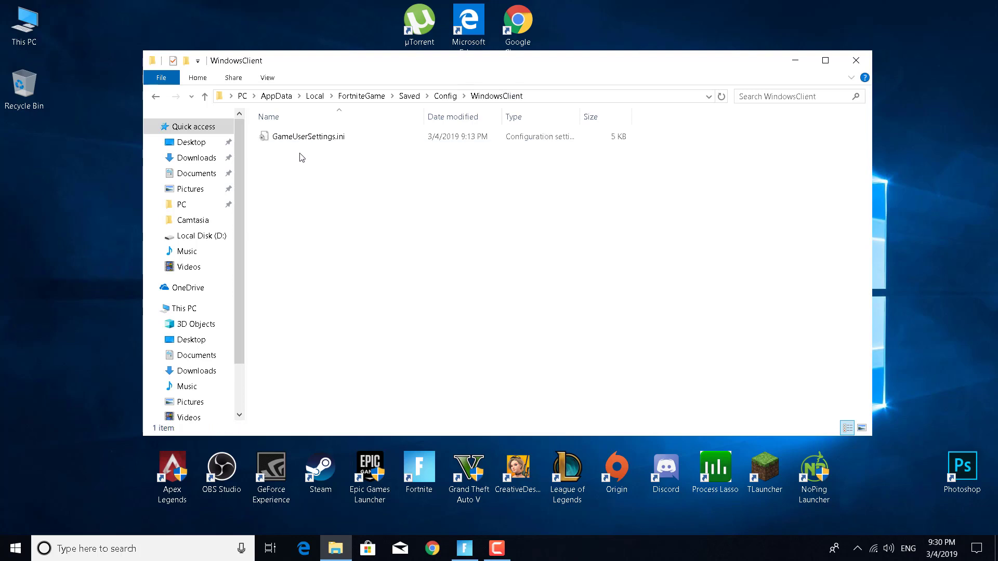
Clear the Read-only attribute in the properties of GameUserSettings.ini, apply it, and close the properties.
right_click(293, 142)
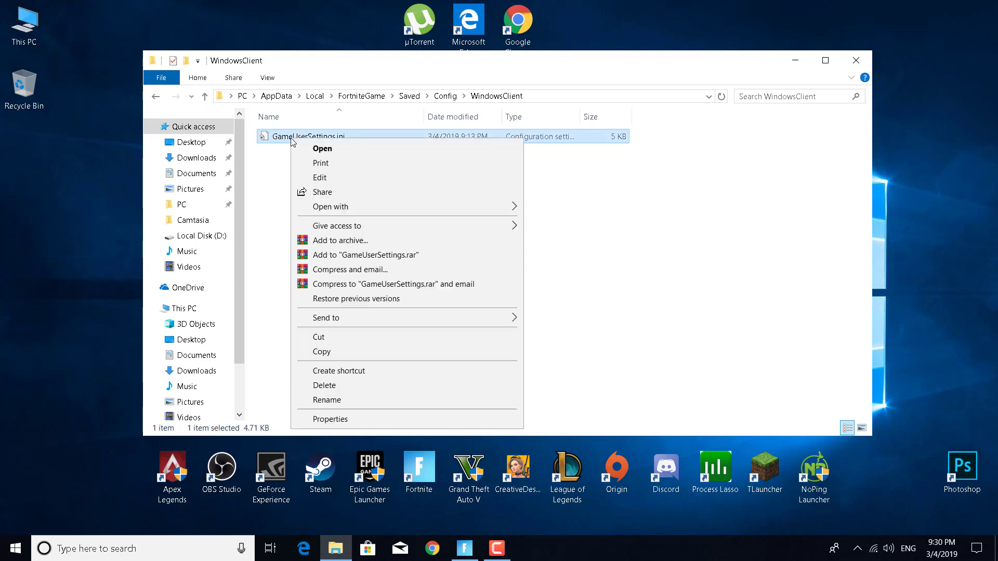
click(333, 424)
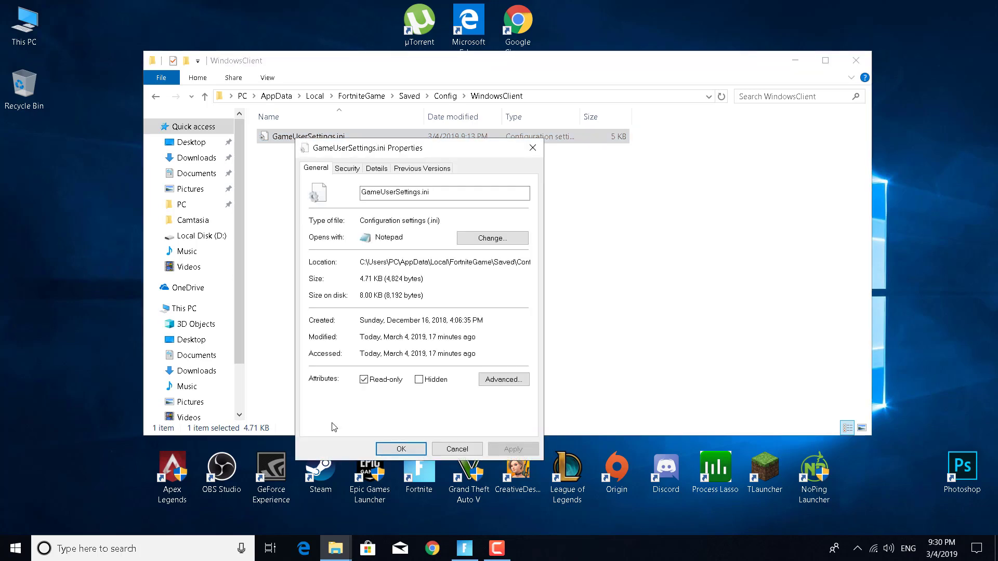
click(369, 383)
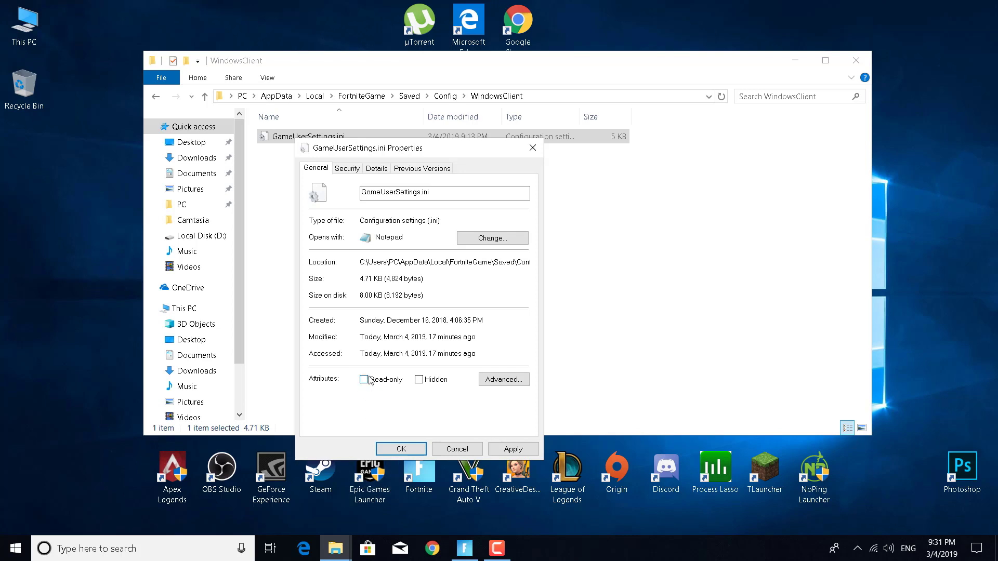
click(511, 451)
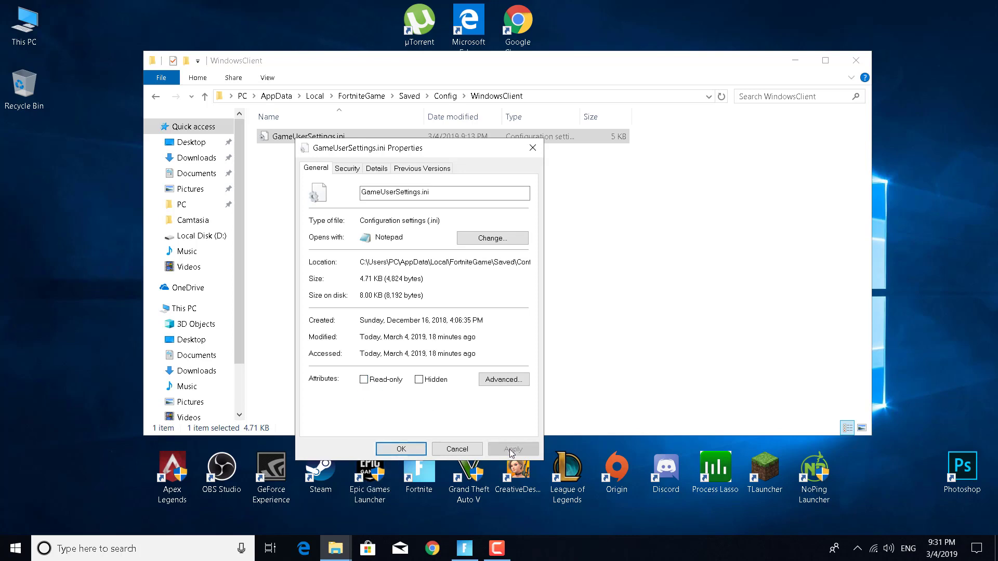
click(401, 449)
click(382, 218)
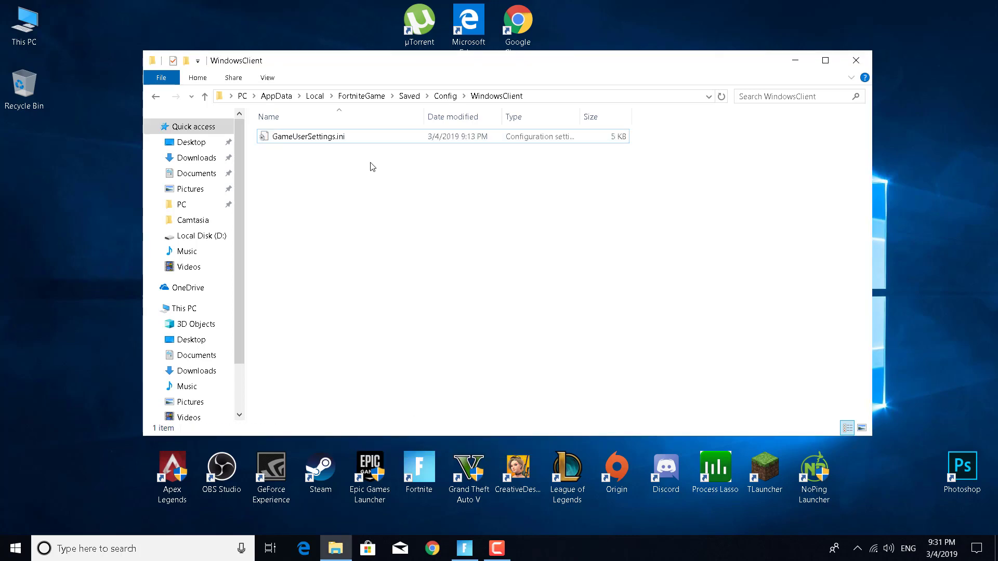
Open GameUserSettings.ini with Notepad and maximize its window.
right_click(362, 139)
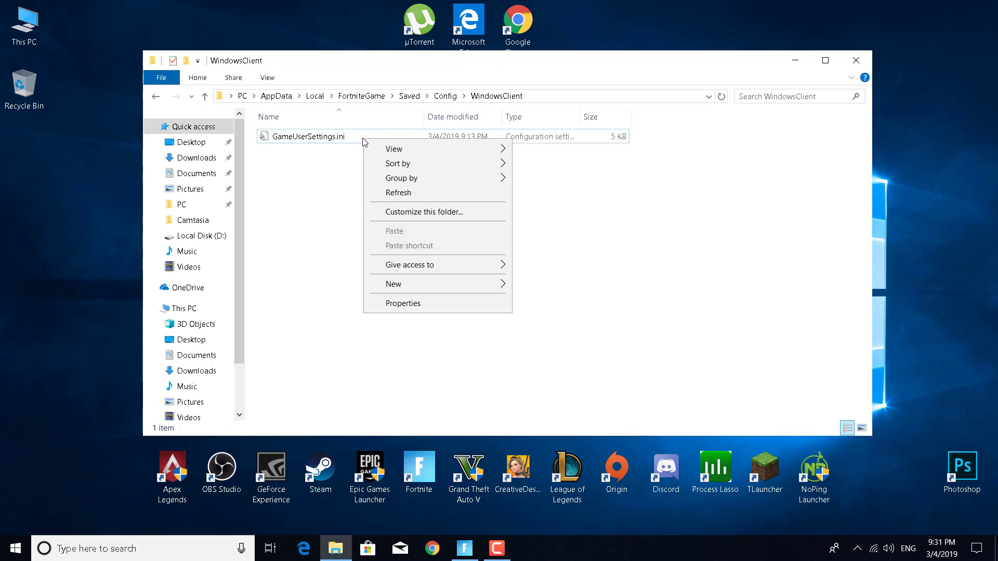
right_click(362, 138)
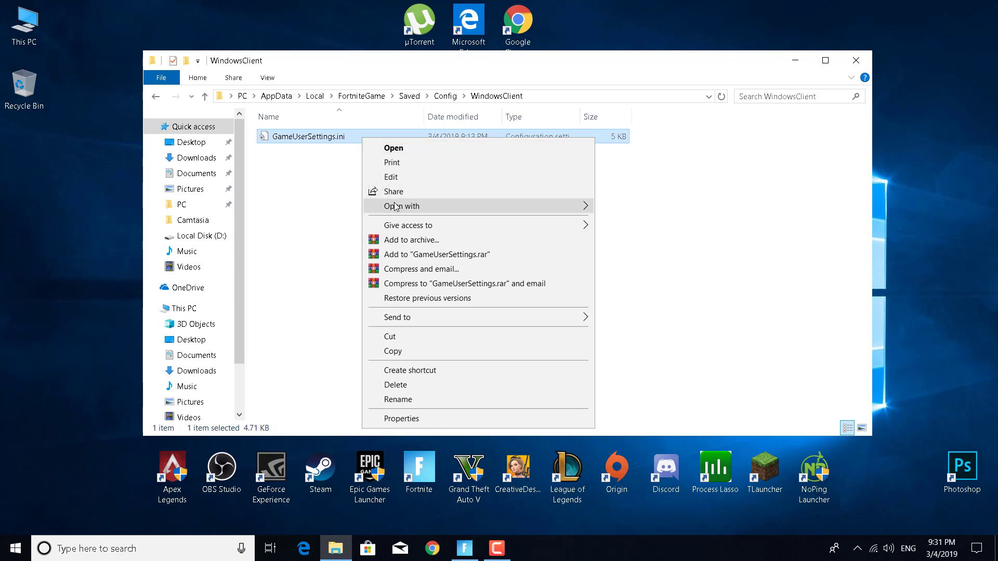
mouse_move(395, 207)
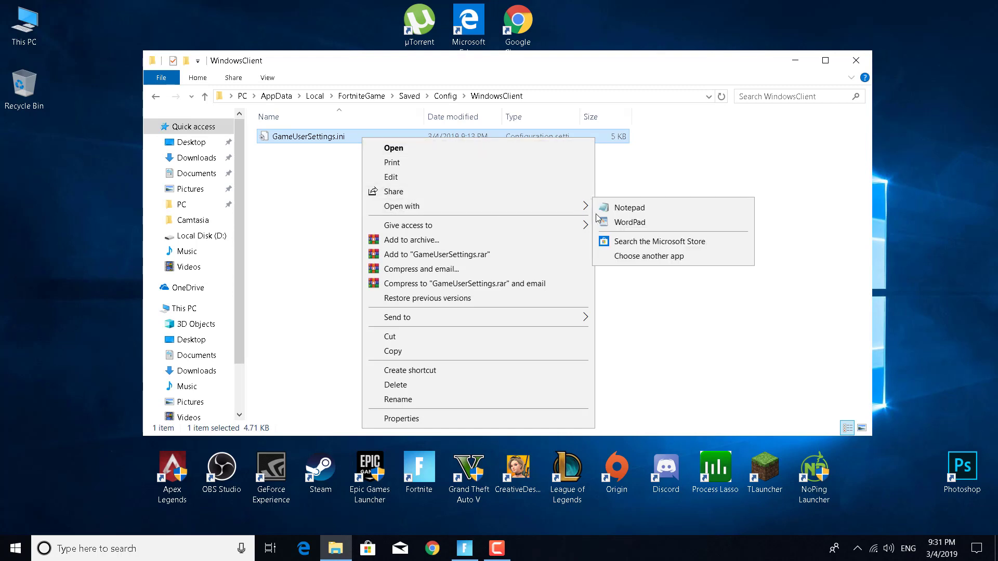
click(631, 208)
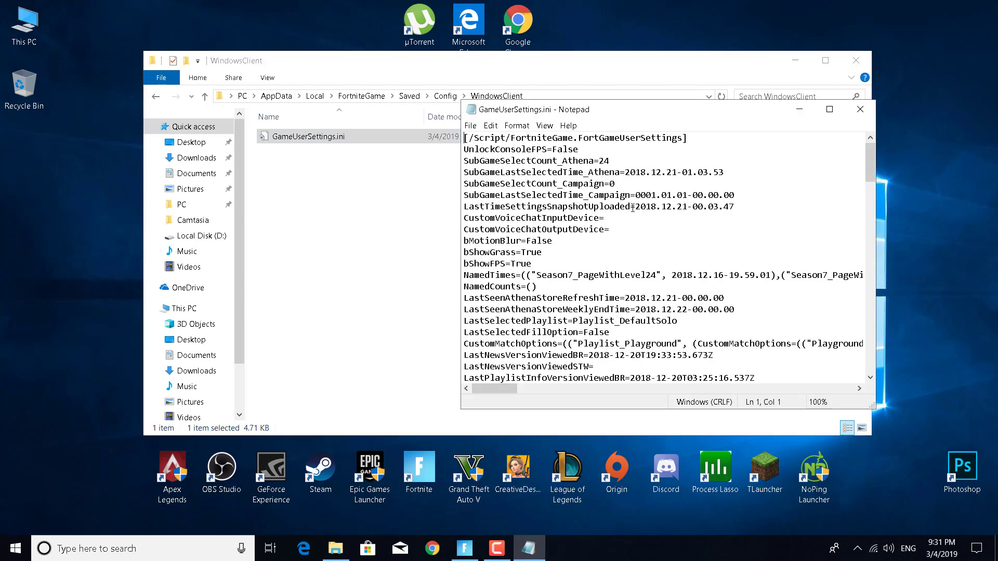
double_click(643, 112)
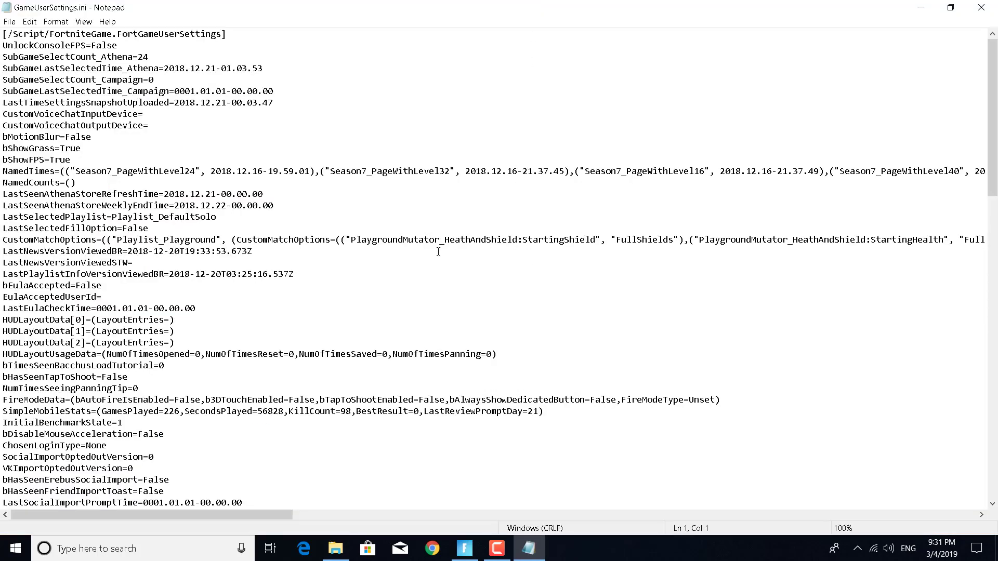
Examine the ResolutionSizeX, ResolutionSizeY, LastUserConfirmedResolutionSizeX and LastUserConfirmedResolutionSizeY values in GameUserSettings.ini.
scroll(438, 251, down, 4)
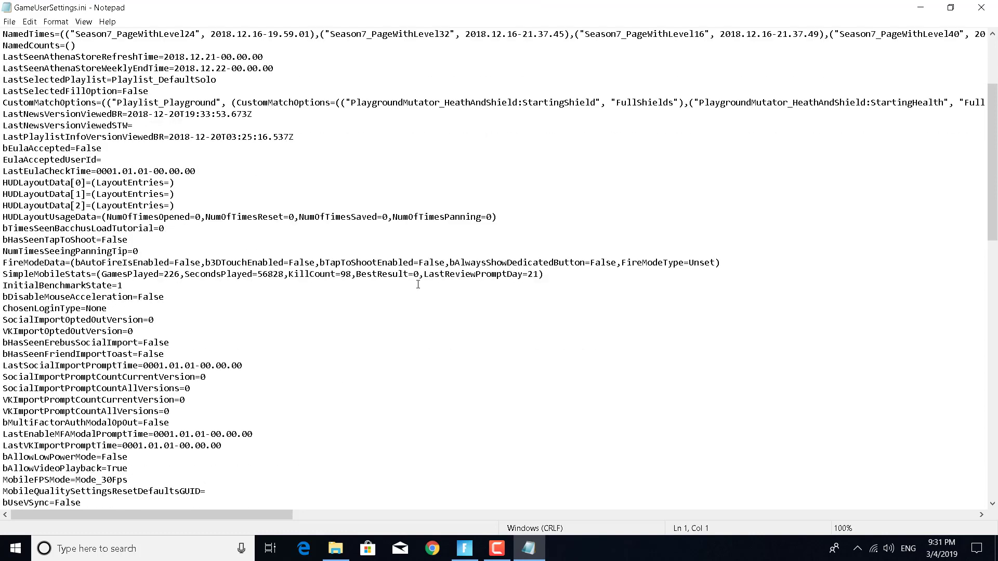
scroll(418, 285, down, 5)
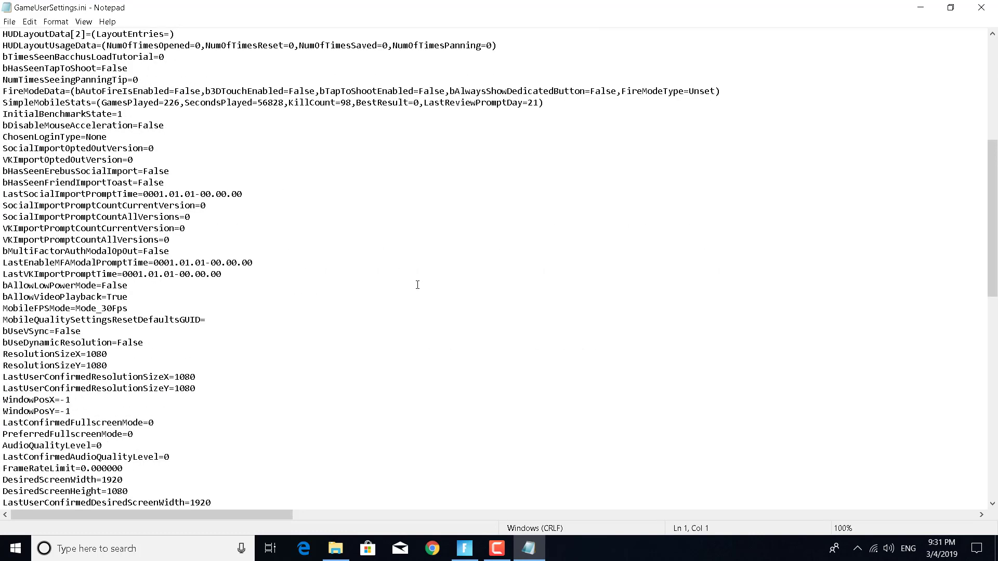
scroll(327, 296, down, 2)
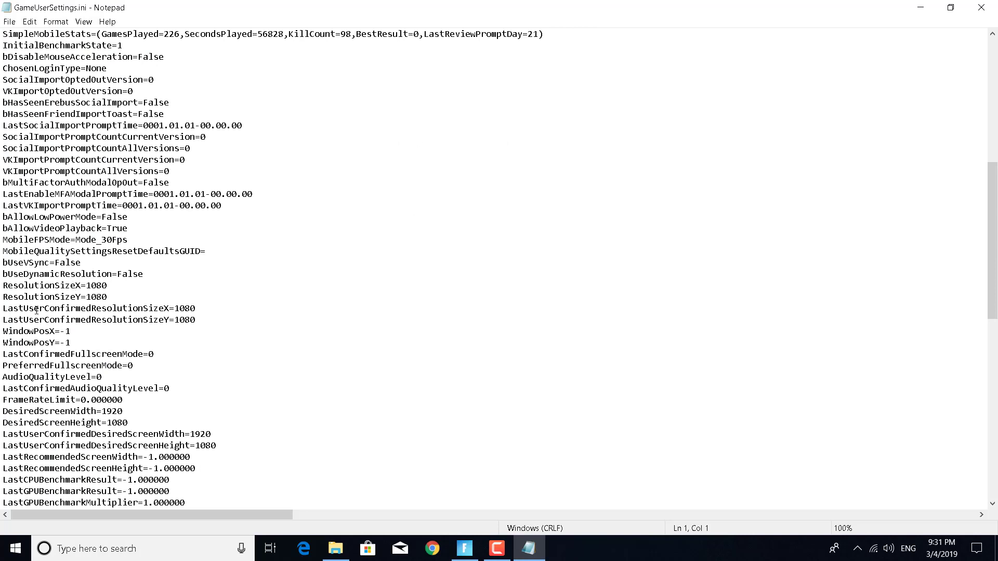
drag(196, 320, 1, 289)
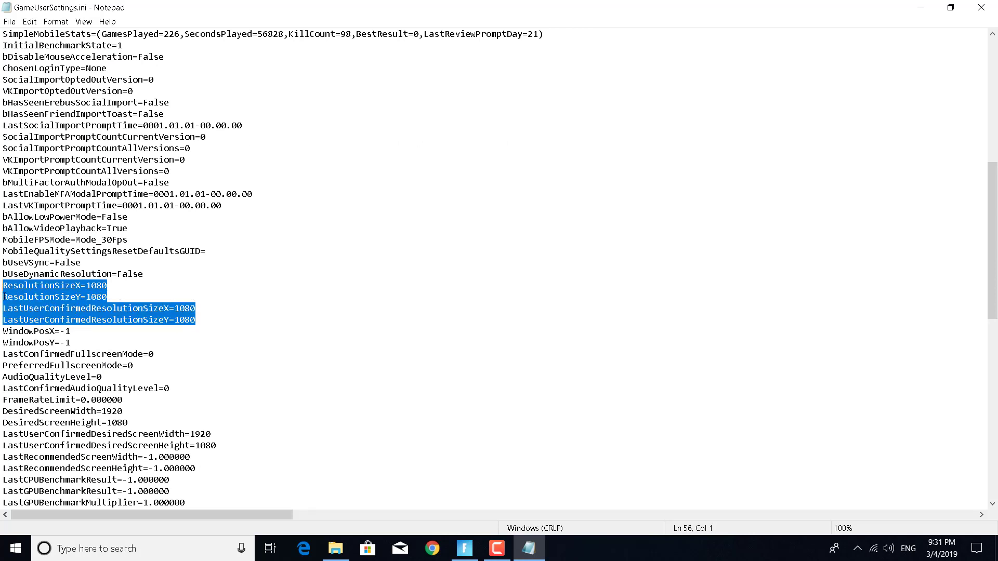
click(103, 297)
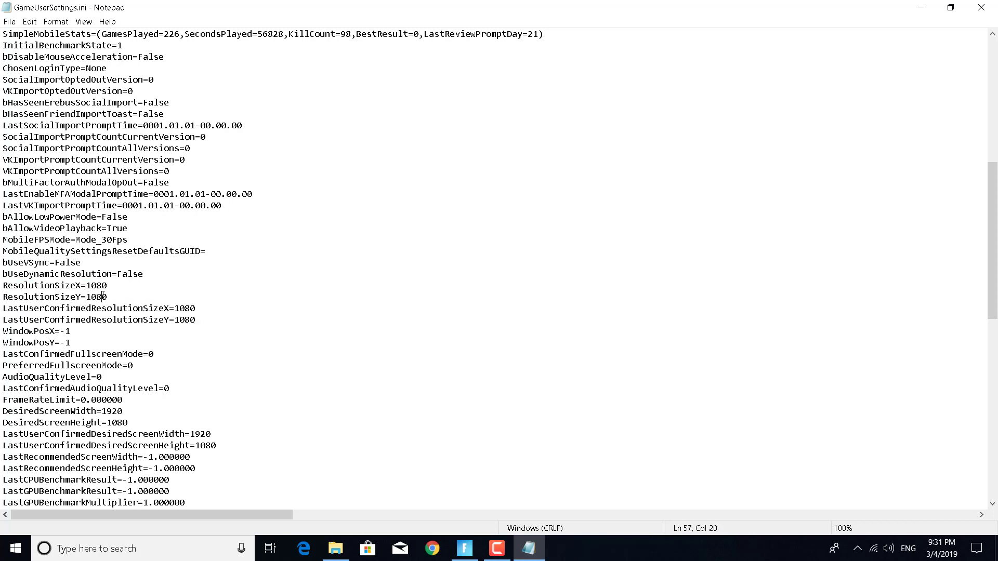
drag(88, 286, 109, 288)
click(86, 287)
mouse_move(86, 286)
mouse_down()
mouse_move(104, 284)
mouse_move(97, 295)
mouse_up()
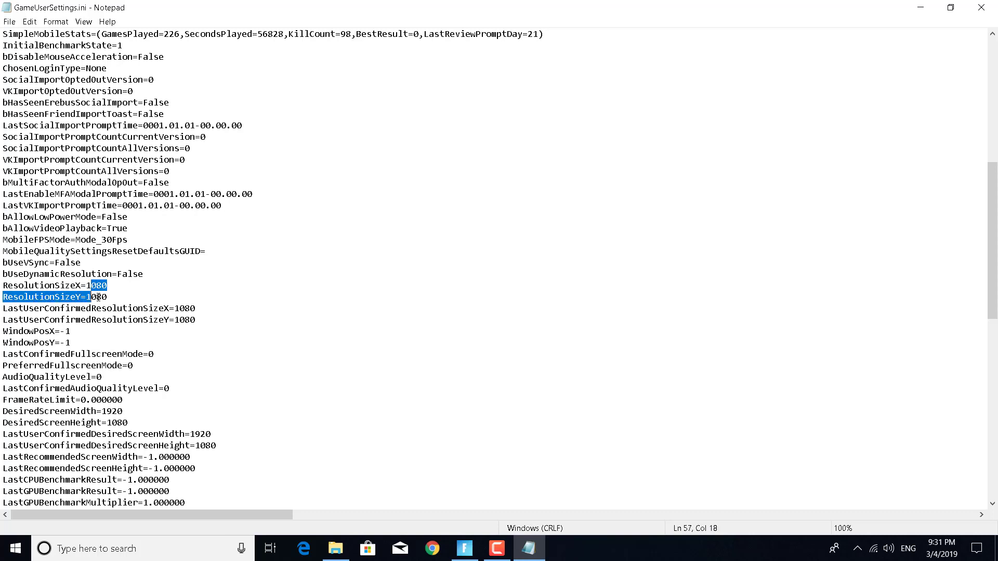
click(97, 295)
double_click(92, 286)
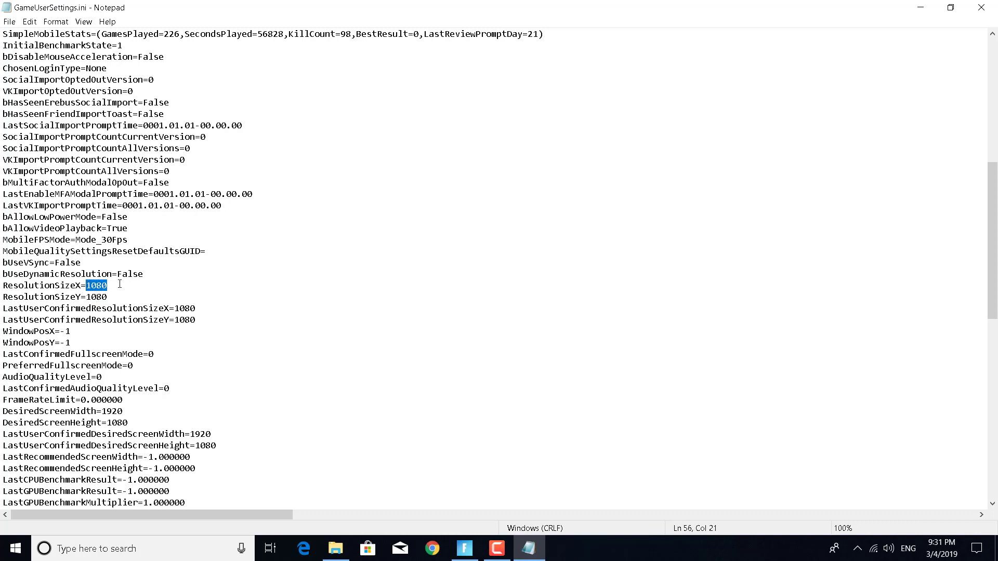
click(120, 284)
drag(91, 297, 149, 309)
drag(194, 308, 123, 309)
click(193, 319)
drag(195, 319, 1, 291)
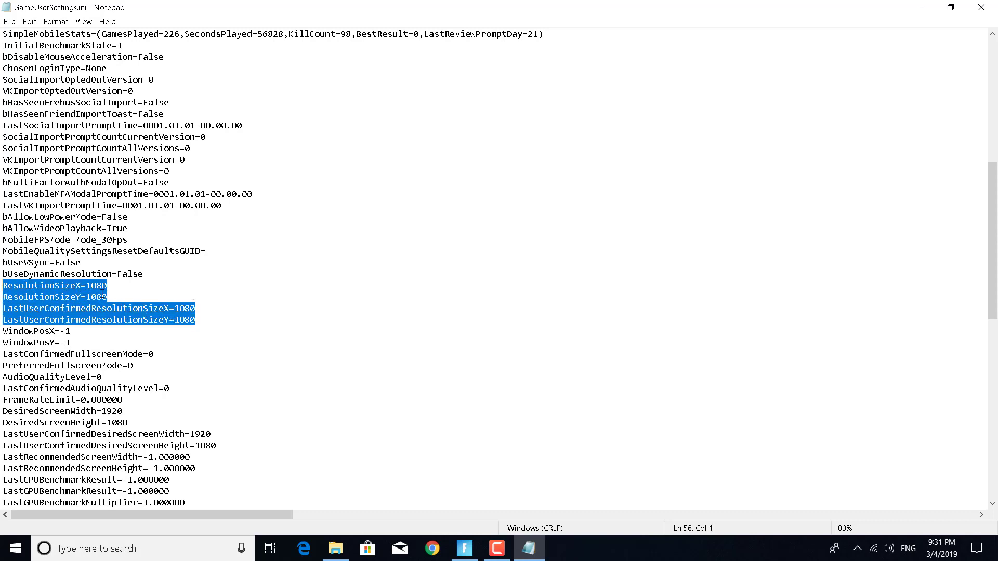
click(199, 282)
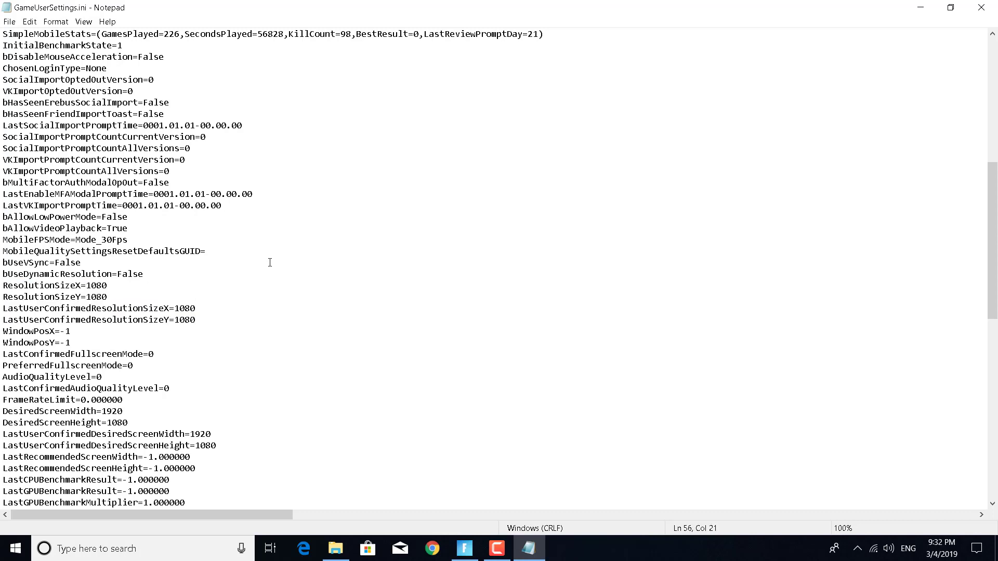
Set the FrameRateLimit entry in GameUserSettings.ini to 70.000000.
drag(156, 396, 2, 401)
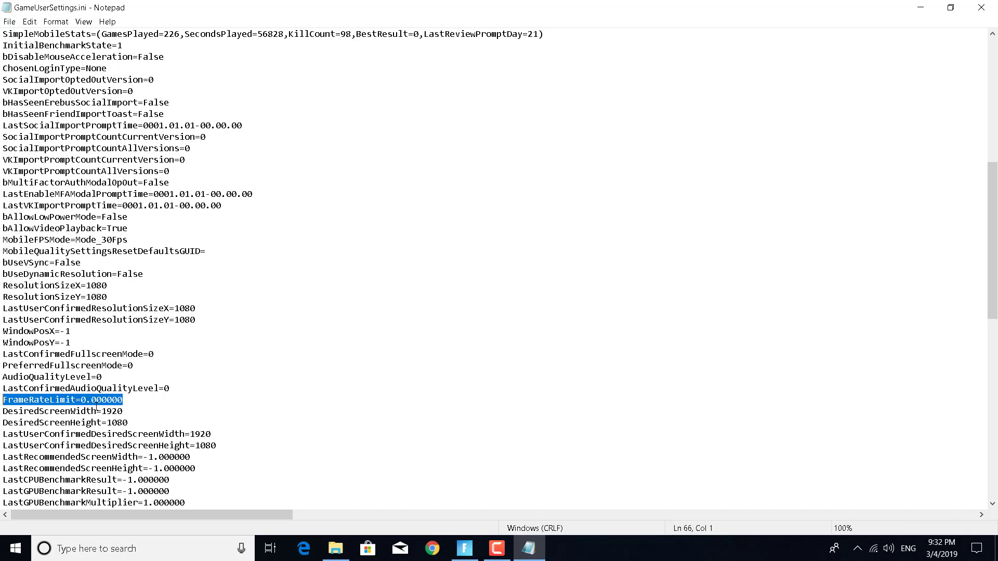
drag(80, 401, 88, 403)
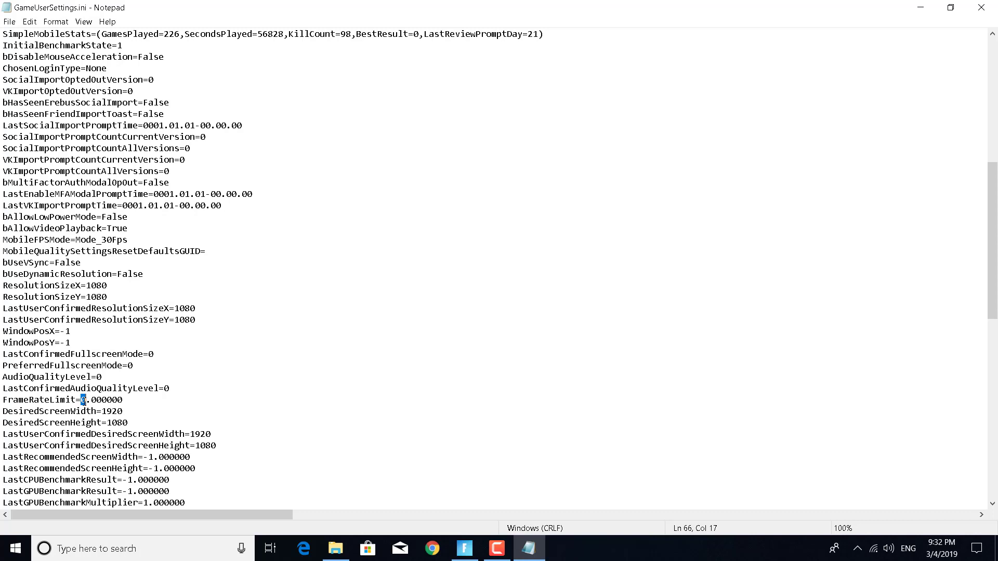
click(82, 401)
key(shift+Right)
key(shift+Right)
click(77, 401)
drag(80, 401, 86, 400)
text(70)
drag(81, 400, 87, 400)
click(83, 400)
Save GameUserSettings.ini and close it.
click(10, 24)
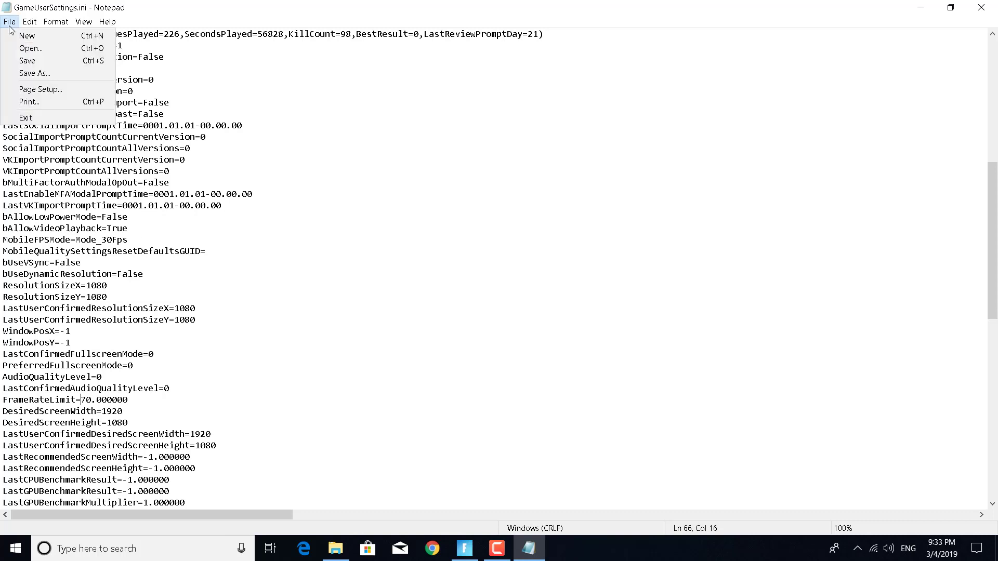
click(28, 60)
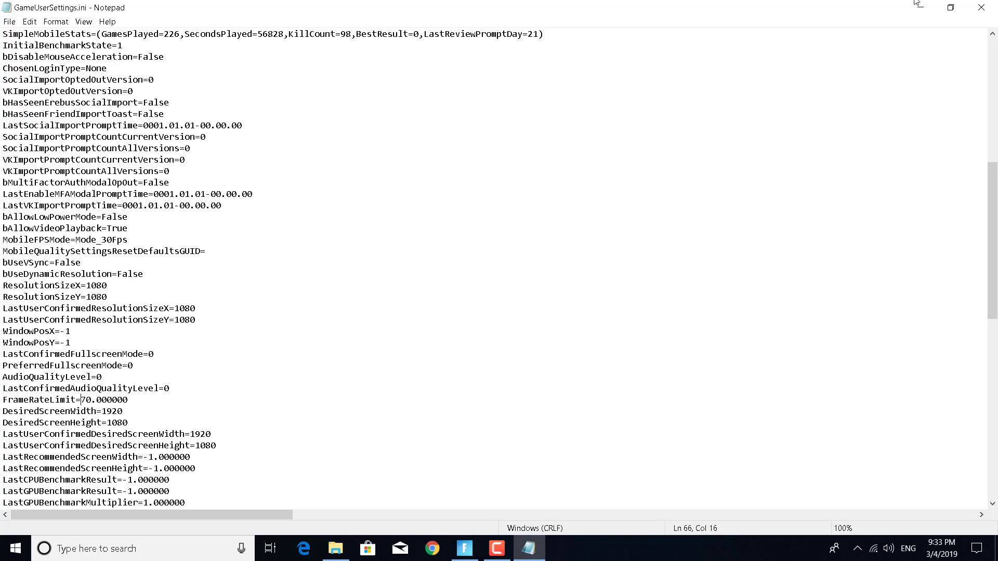
click(981, 8)
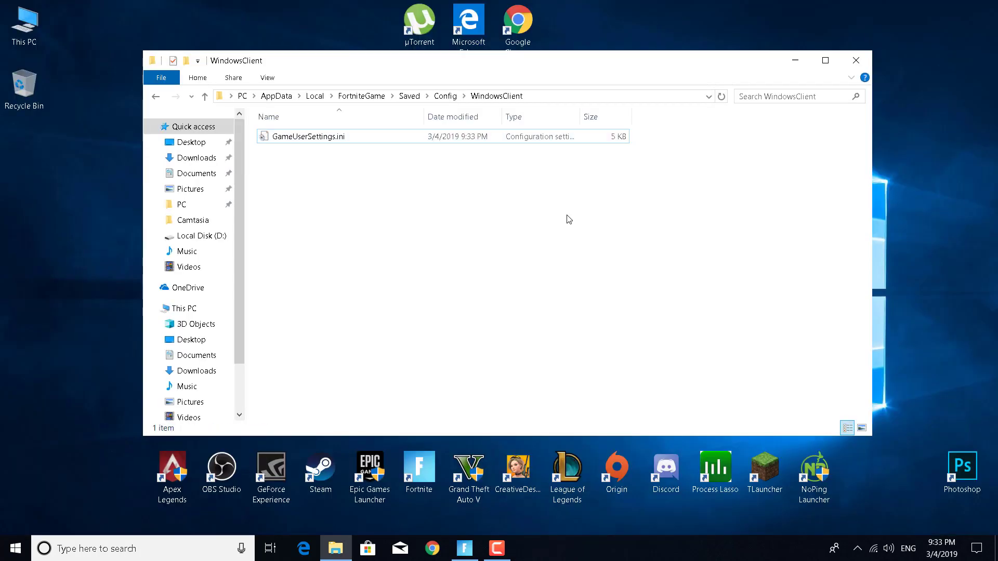
Make GameUserSettings.ini read-only in its properties, apply it, and close the properties and the WindowsClient folder.
right_click(540, 138)
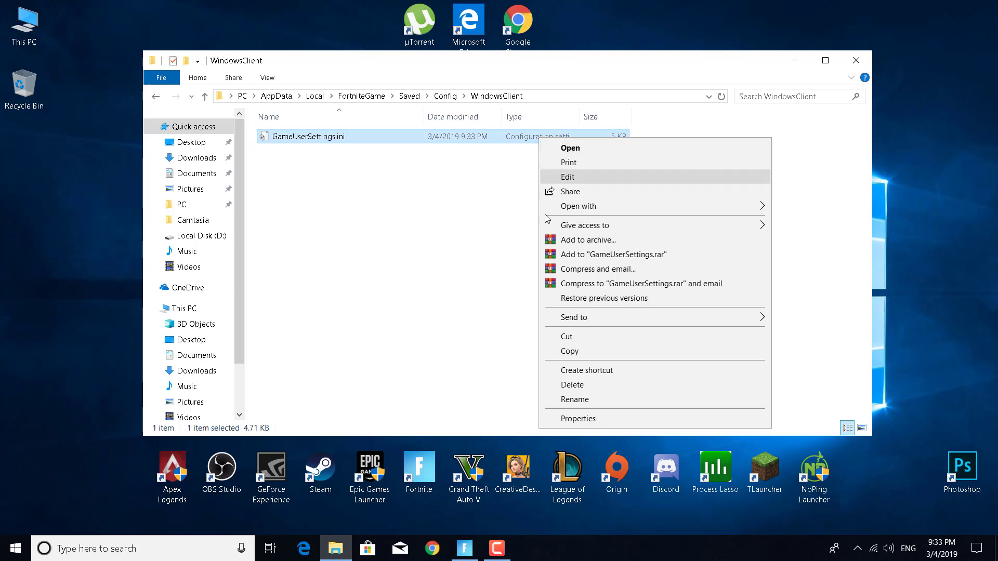
click(580, 420)
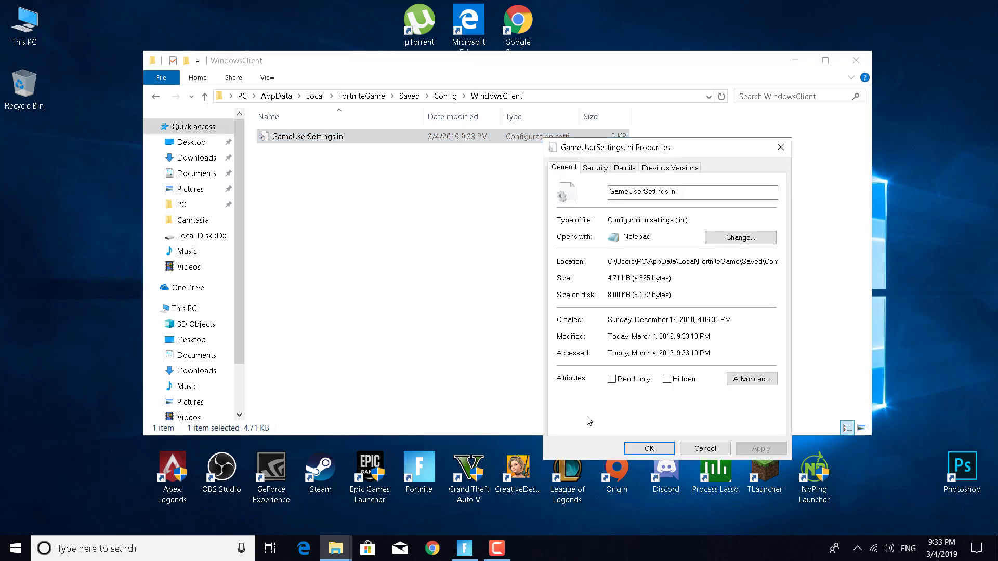
click(612, 378)
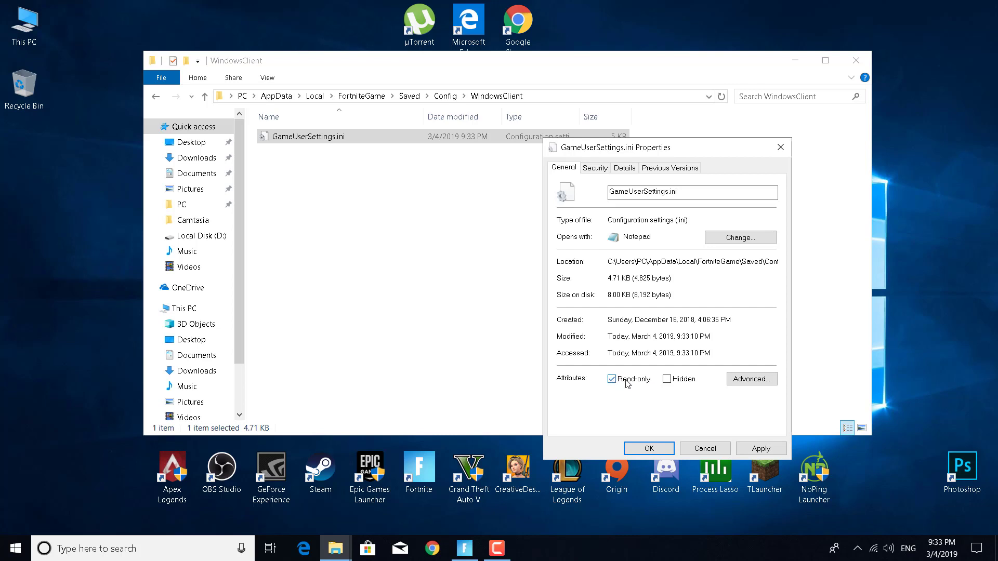
click(759, 448)
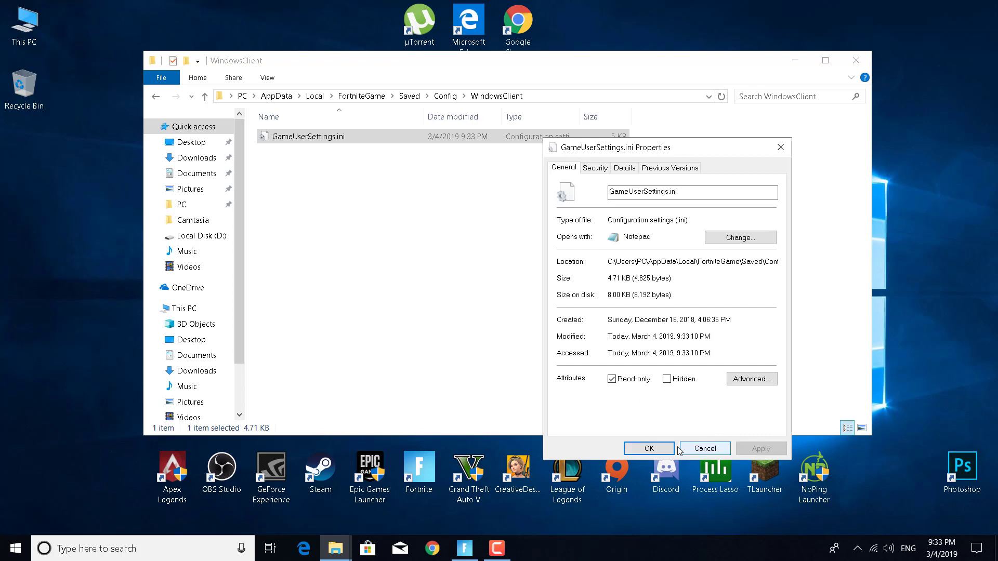
click(649, 448)
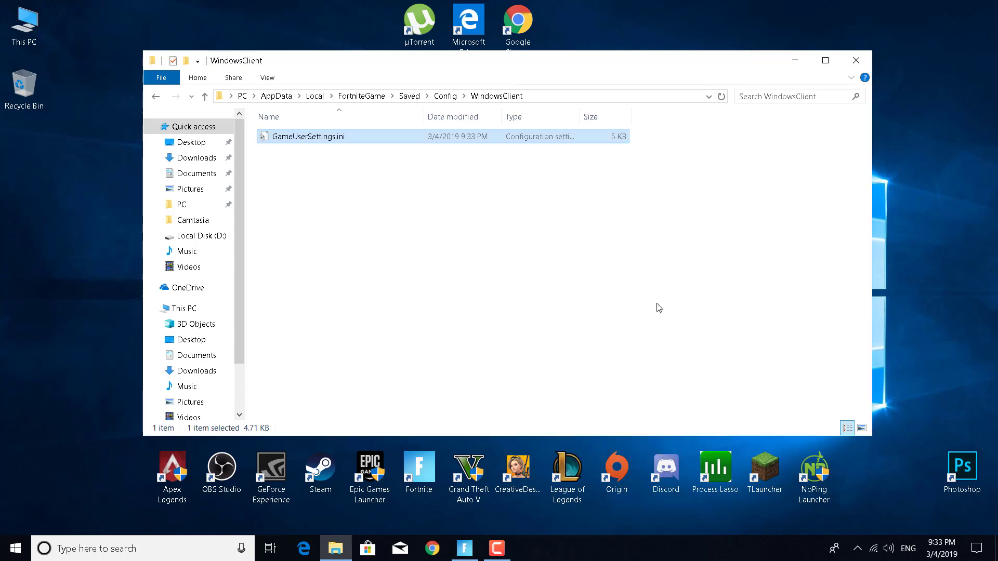
key(alt+F4)
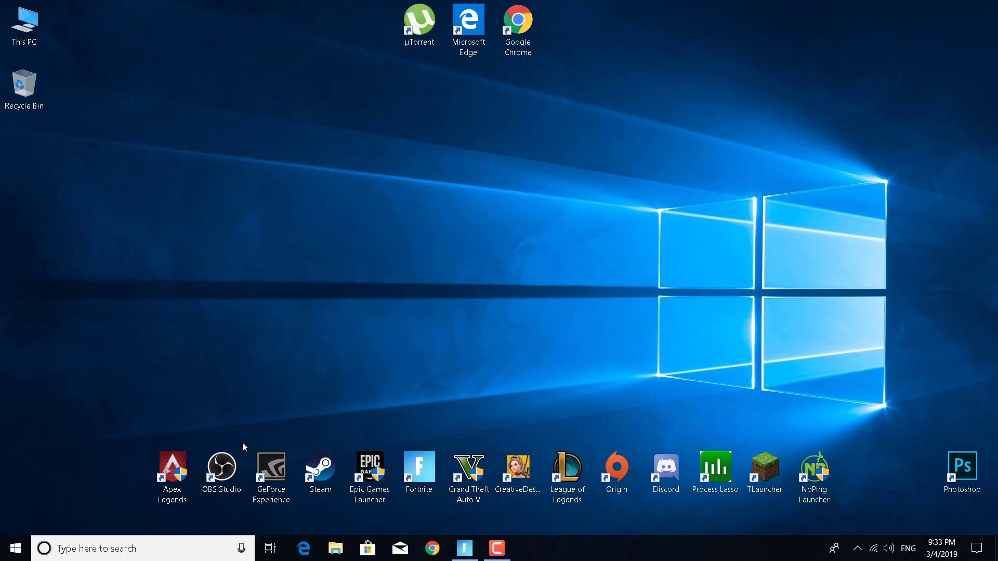
Search Windows for Game Mode, check the Game Mode and Game bar switches in Settings, and close Settings.
click(159, 554)
text(G)
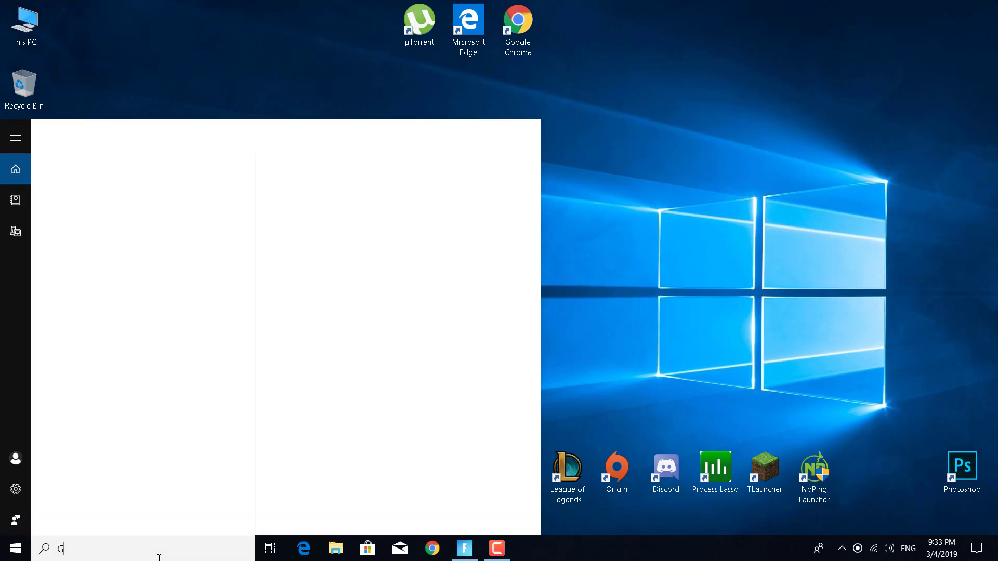
text(ame Mode)
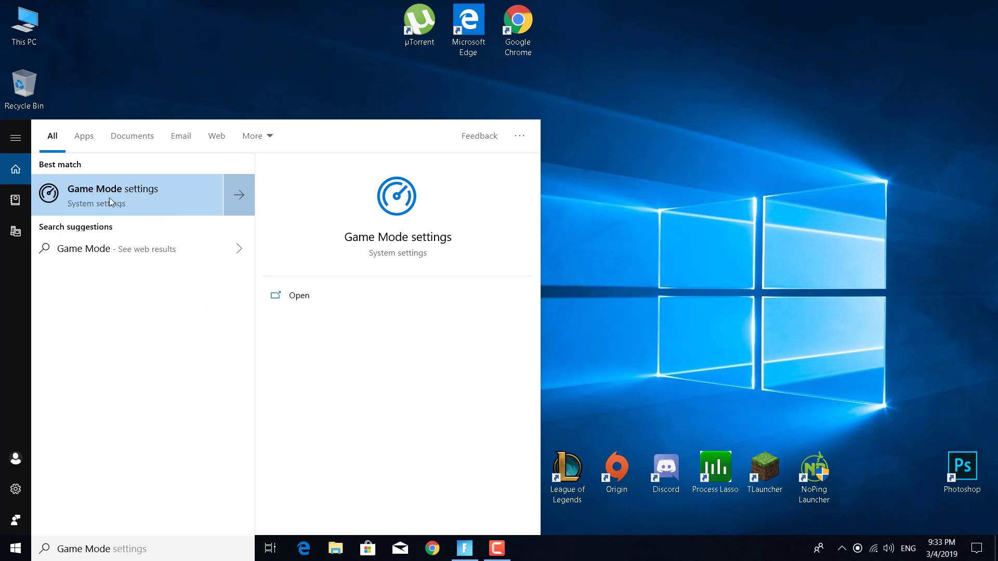
click(151, 197)
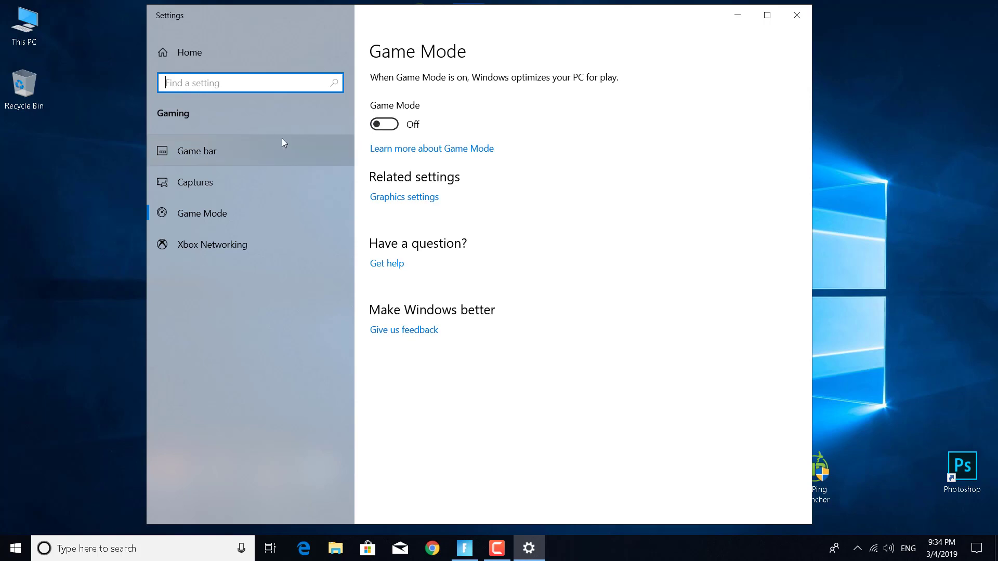
click(181, 158)
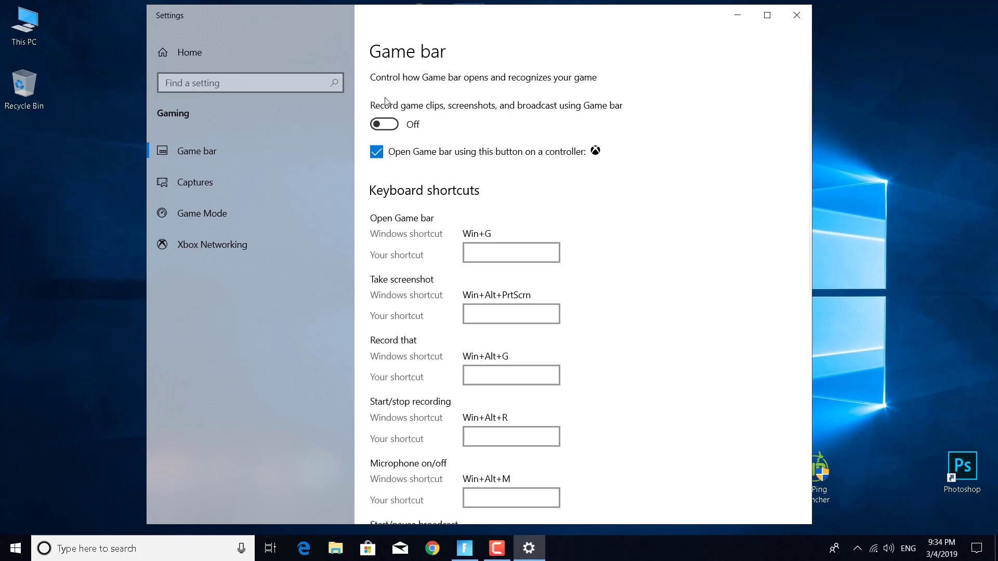
click(795, 21)
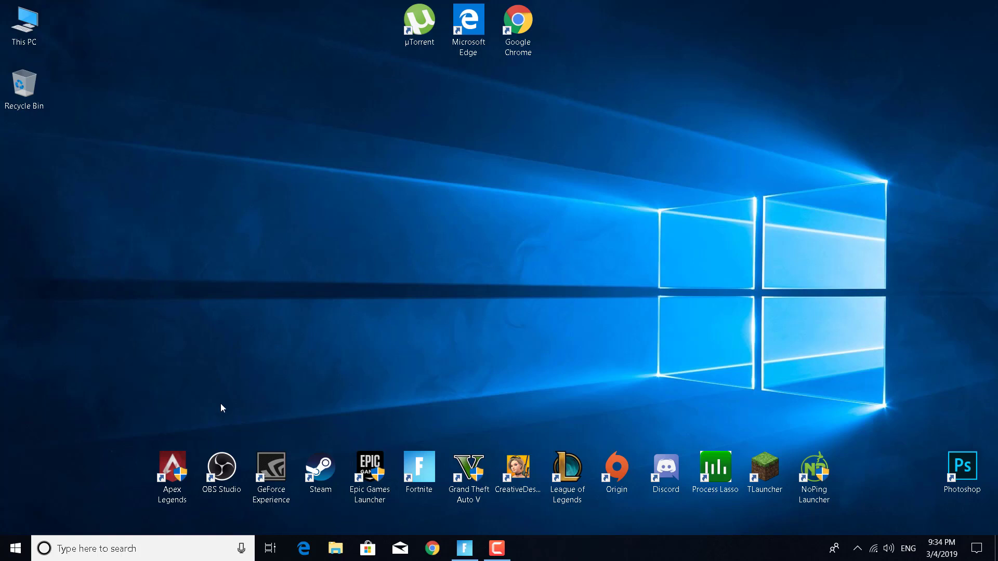
Search Windows for Device Manager, open it, and move its window toward the middle of the desktop.
click(121, 545)
text(De)
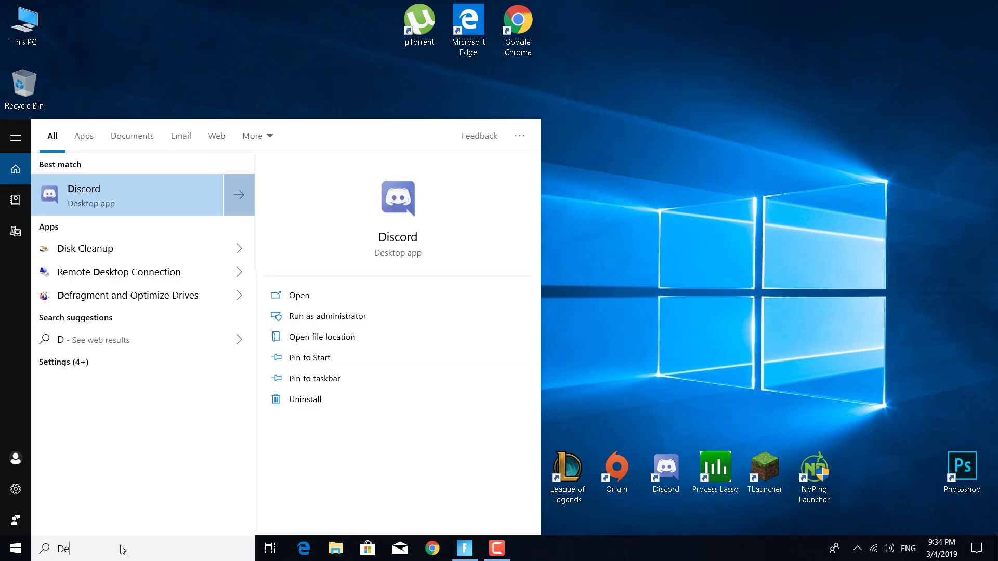
text(vice Mana)
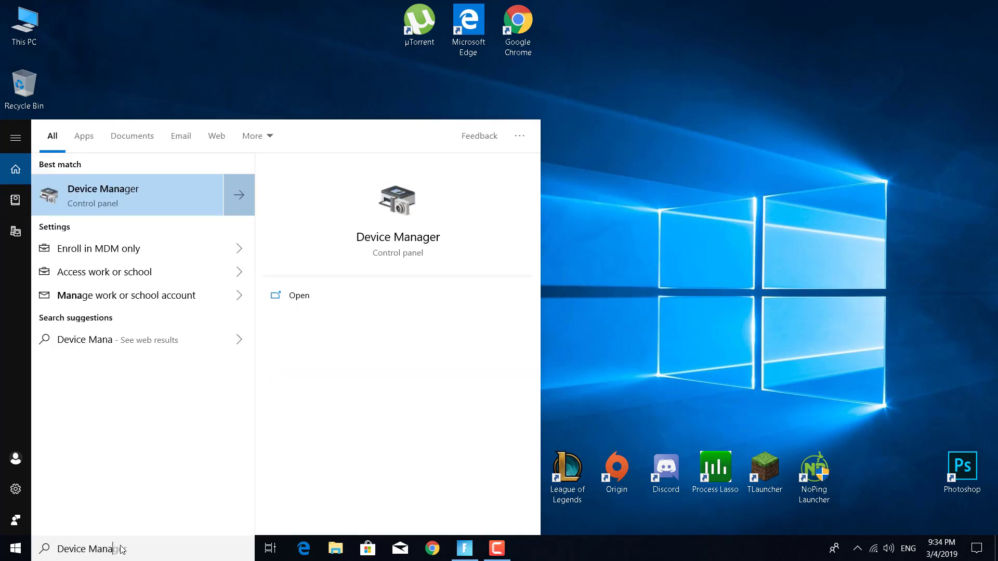
text(ger)
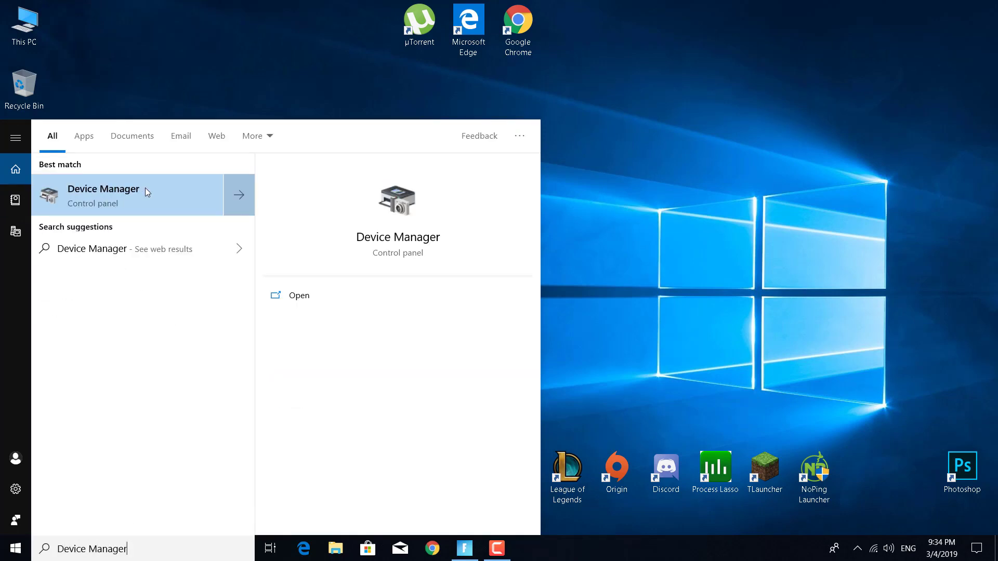
click(97, 197)
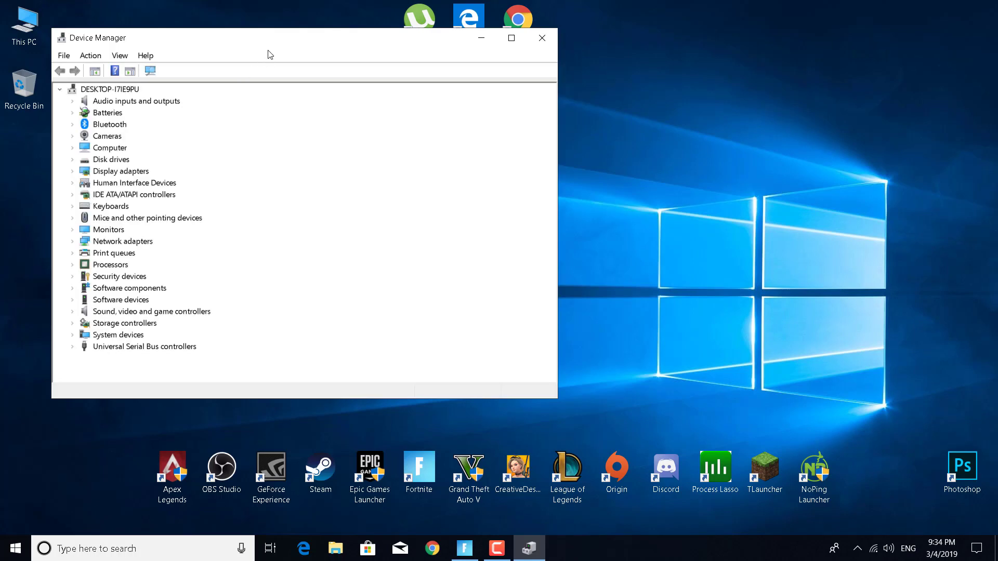
drag(447, 37, 603, 59)
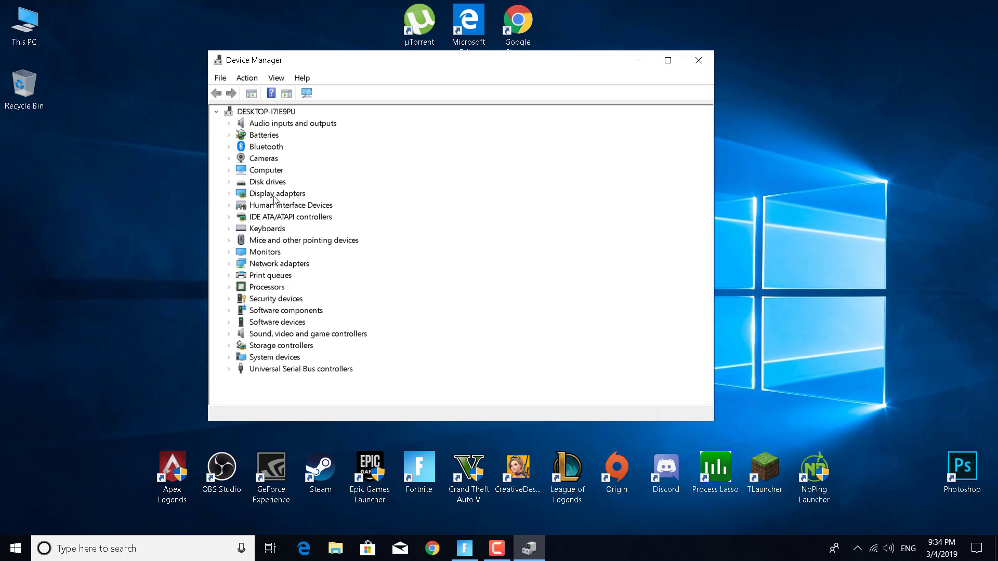
Show the Hardware Ids of the NVIDIA GeForce GTX 1050 in its properties and move the dialog clear of the device list.
click(229, 196)
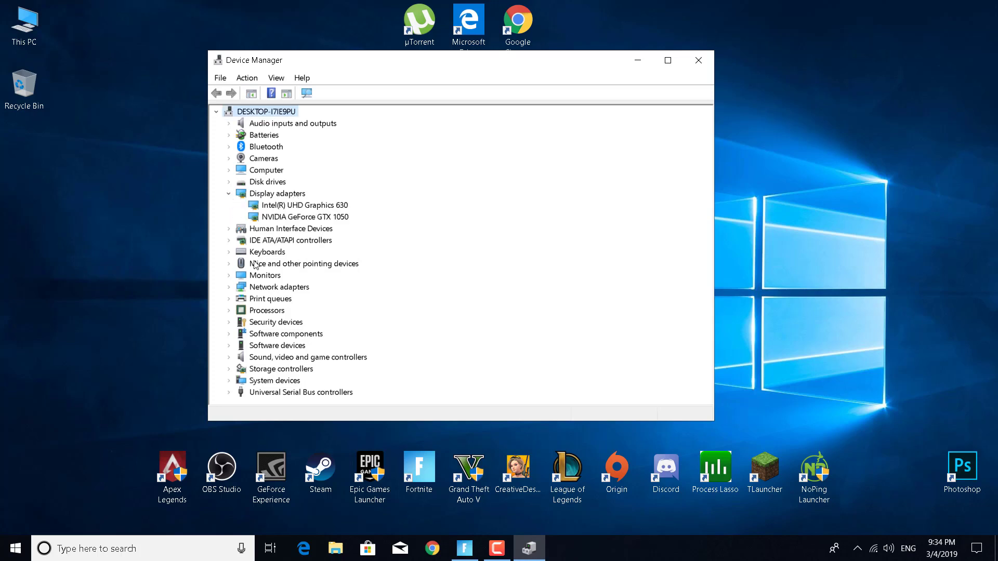
right_click(270, 219)
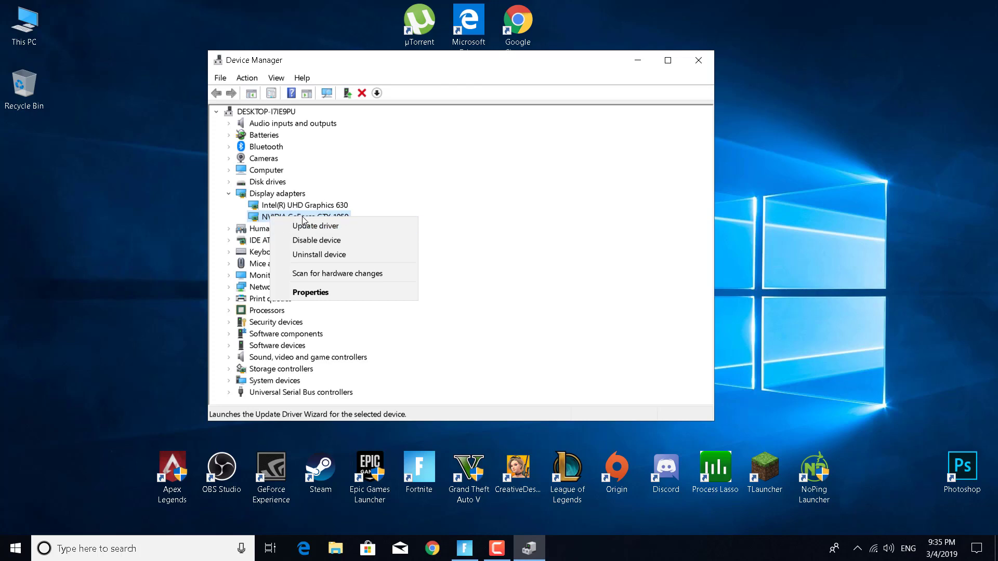
click(341, 292)
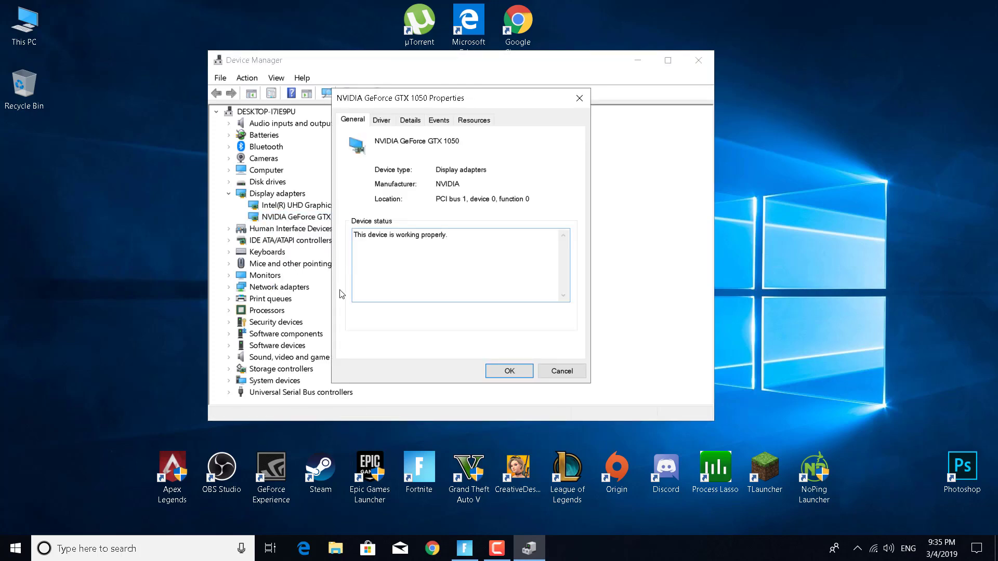
click(410, 123)
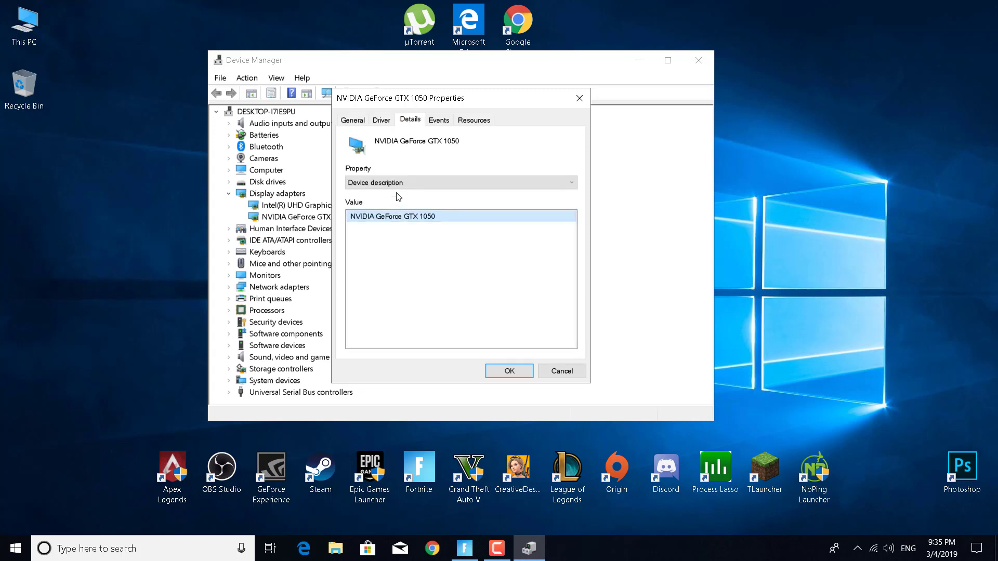
click(384, 183)
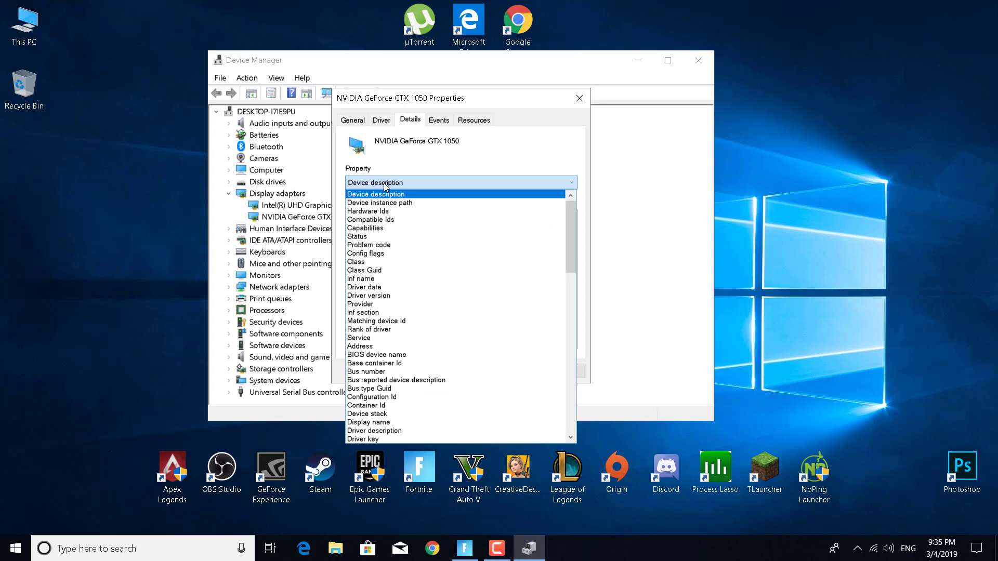
click(370, 212)
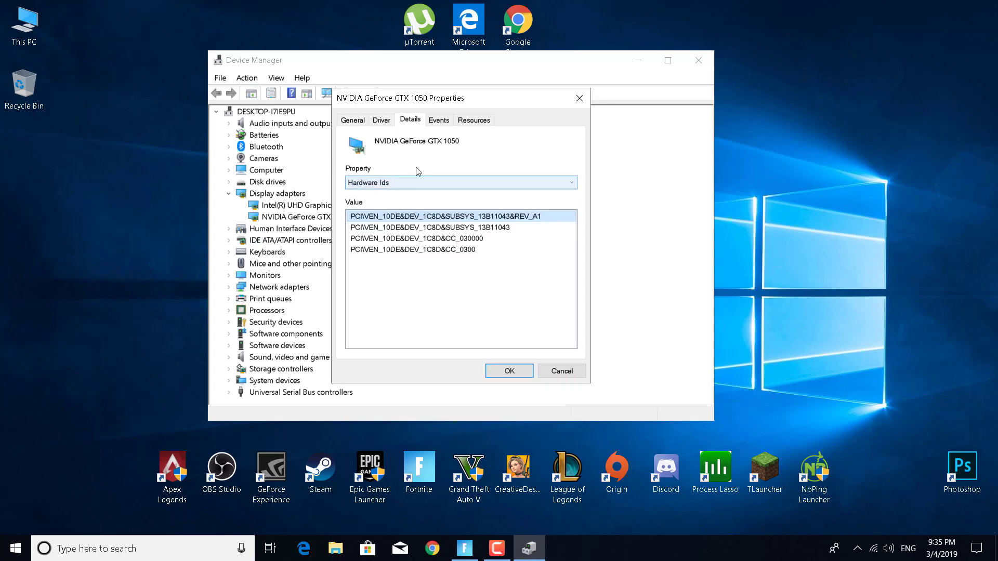
drag(484, 104, 860, 118)
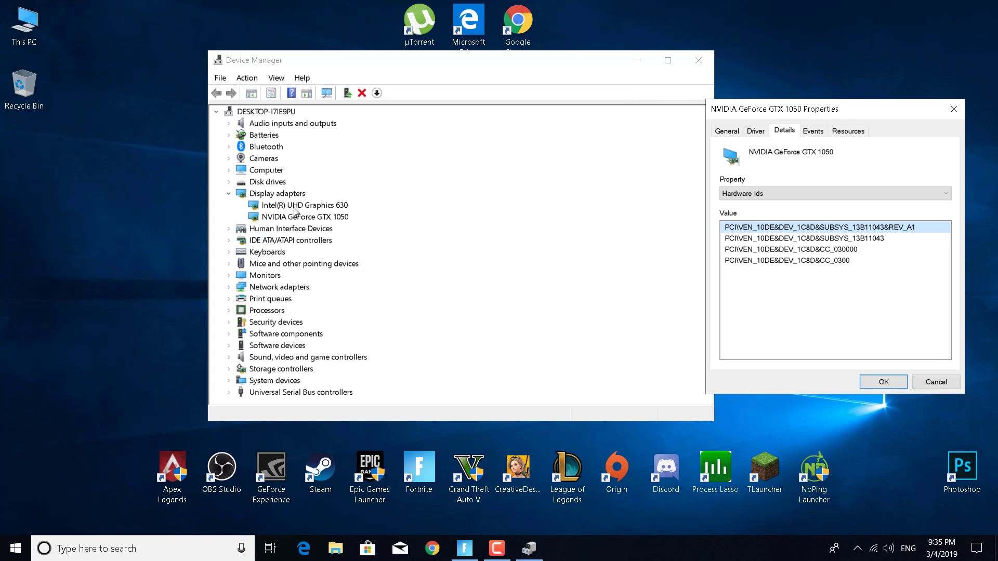
Search Windows for Registry and open the Registry Editor.
click(128, 541)
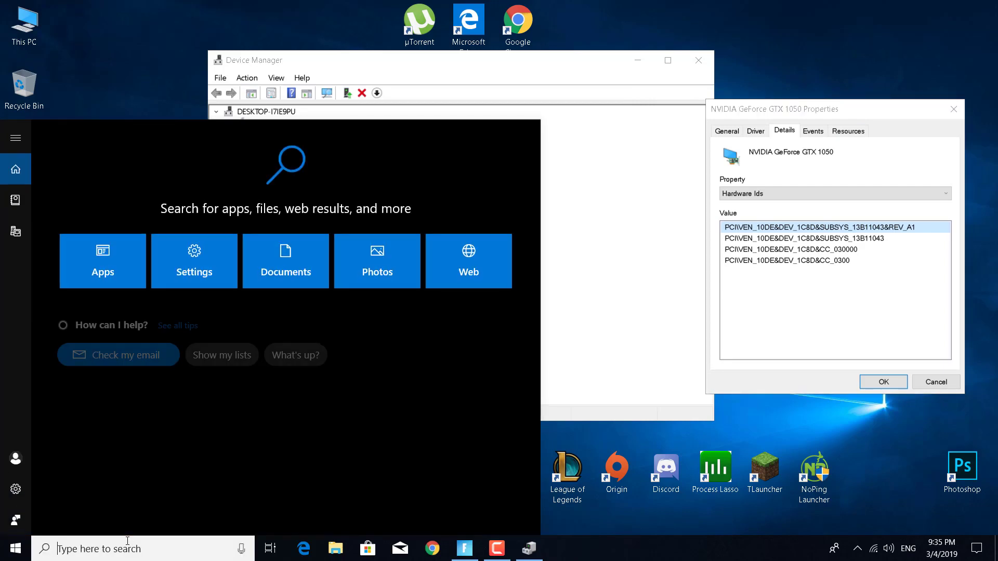
text(Registry)
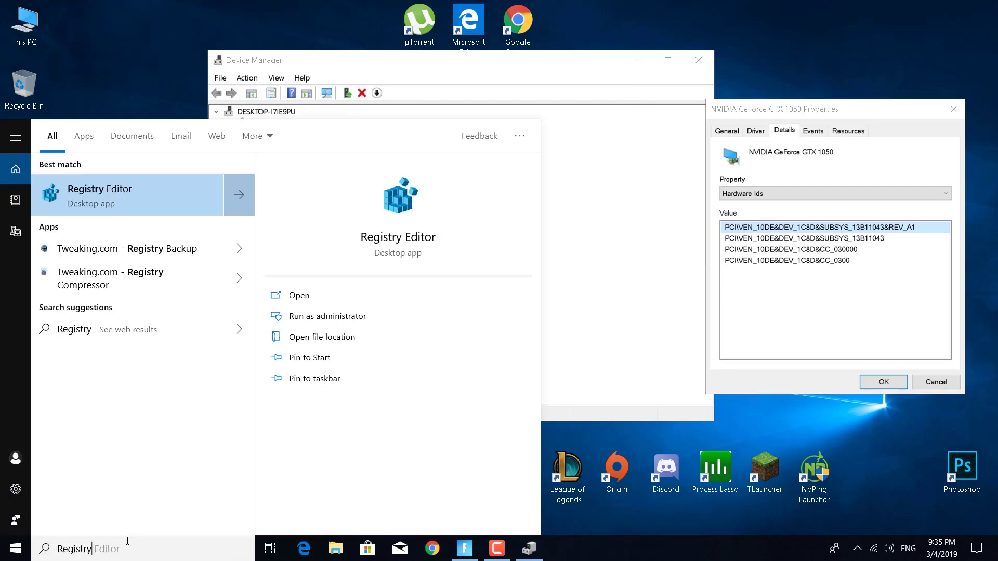
click(104, 191)
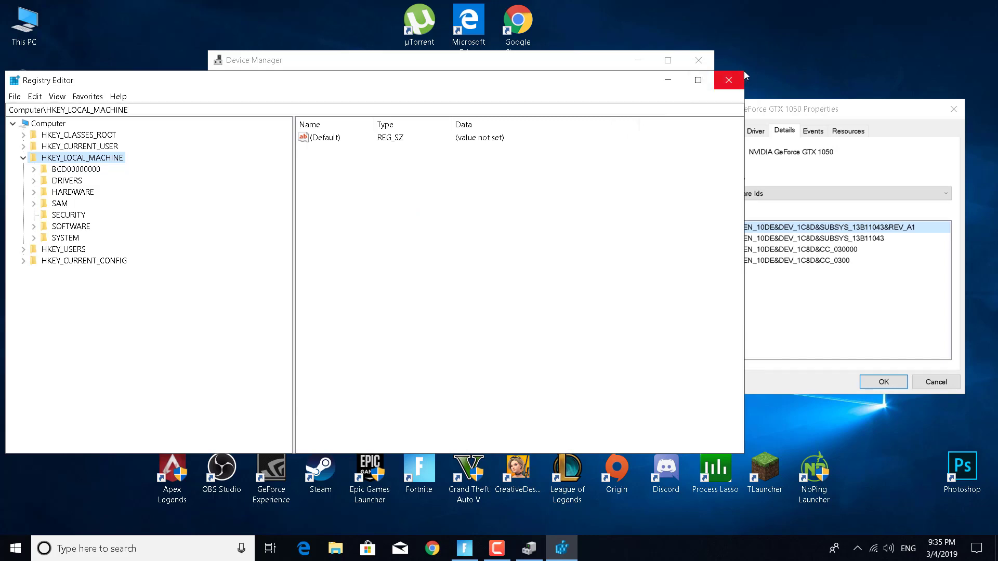
Arrange the Registry Editor beside the NVIDIA GeForce GTX 1050 properties with Device Manager minimized, and collapse the HKEY_LOCAL_MACHINE key.
key(super+Left)
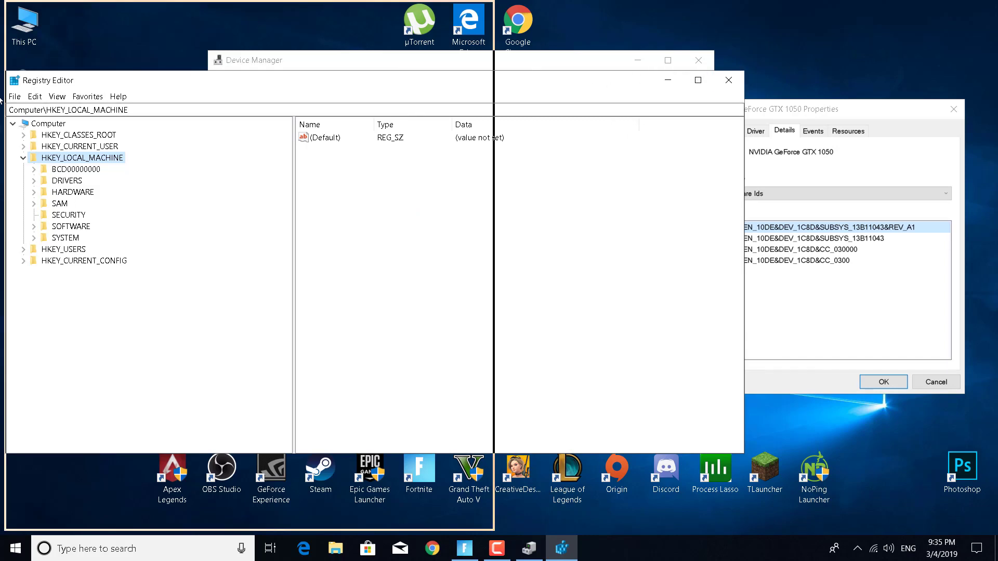
click(642, 206)
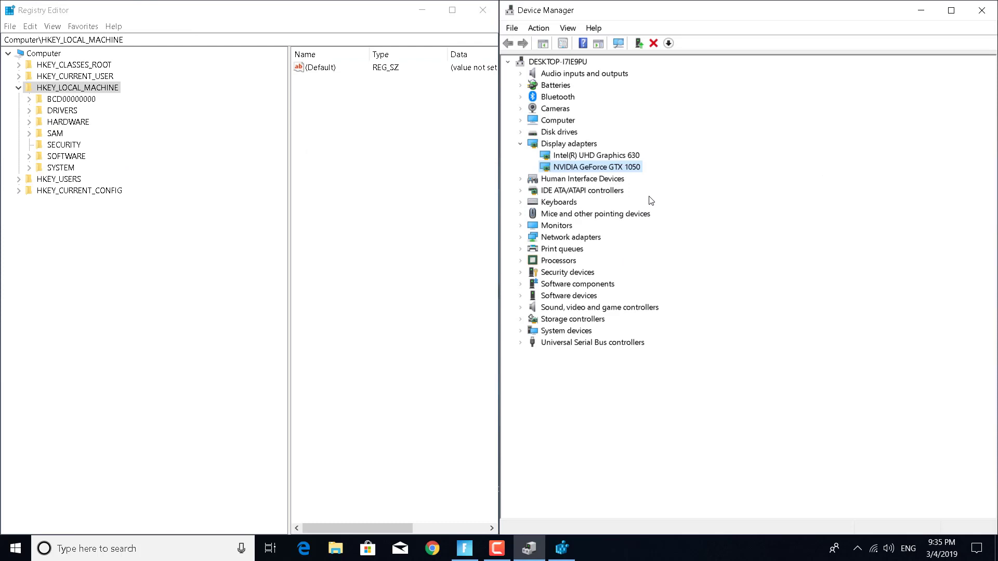
click(917, 12)
drag(826, 97, 763, 82)
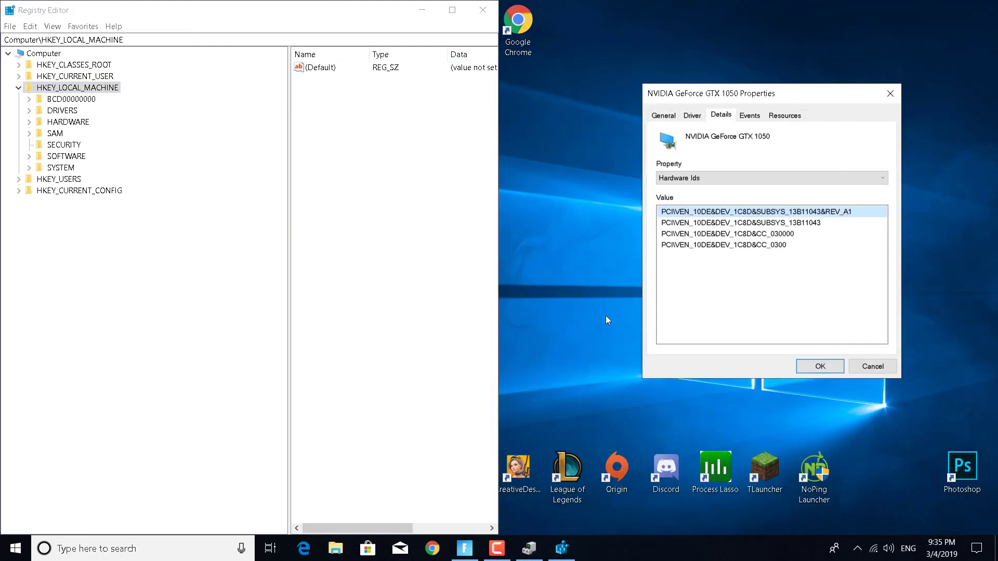
click(18, 87)
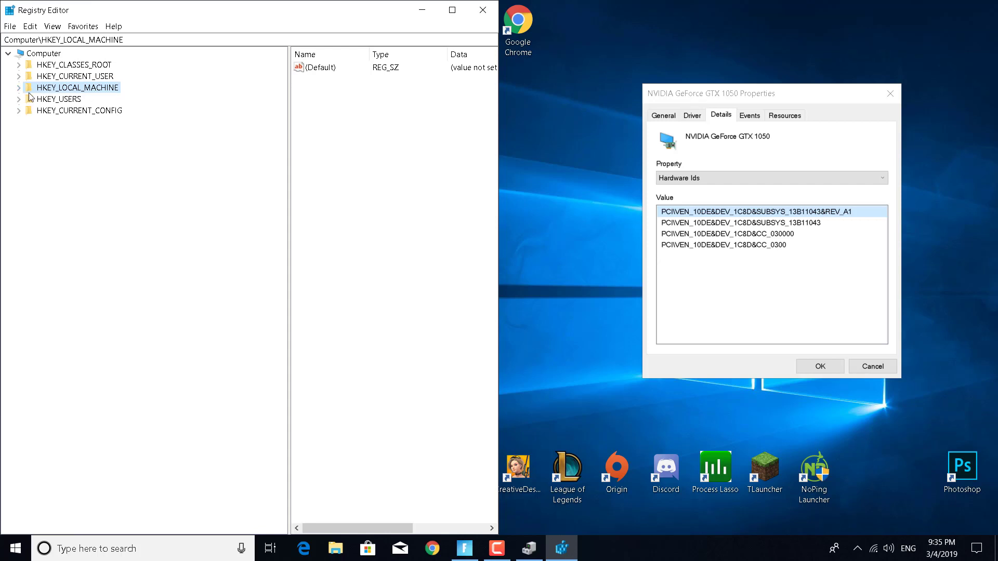
Expand the registry tree through HKEY_LOCAL_MACHINE\SYSTEM\CurrentControlSet\Enum down to the PCI device keys.
click(19, 88)
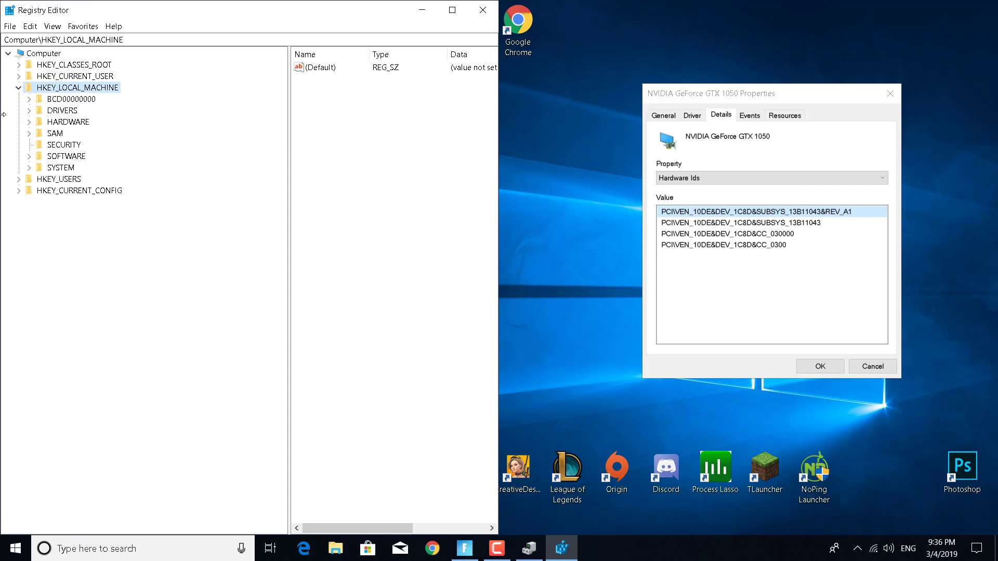
click(29, 168)
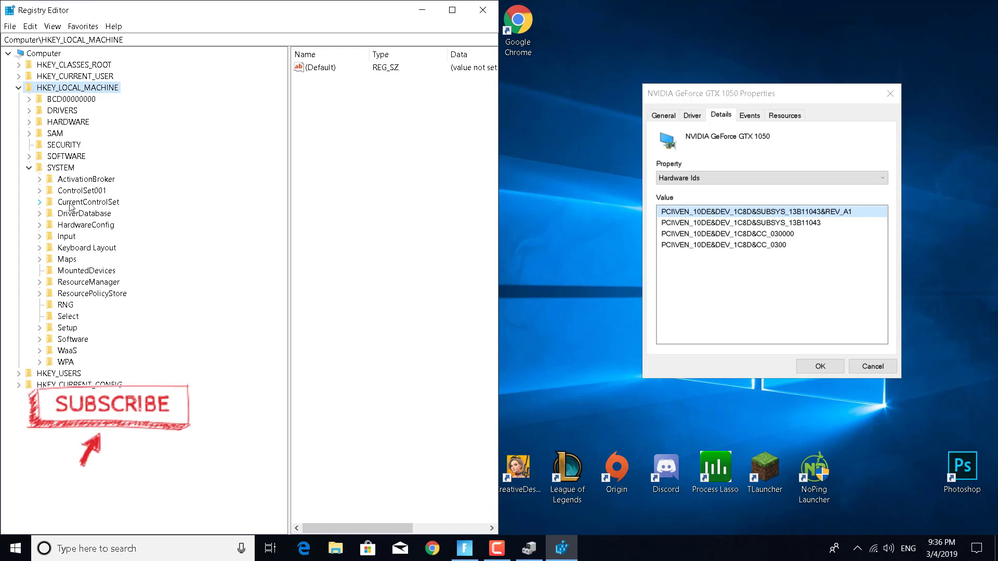
click(39, 203)
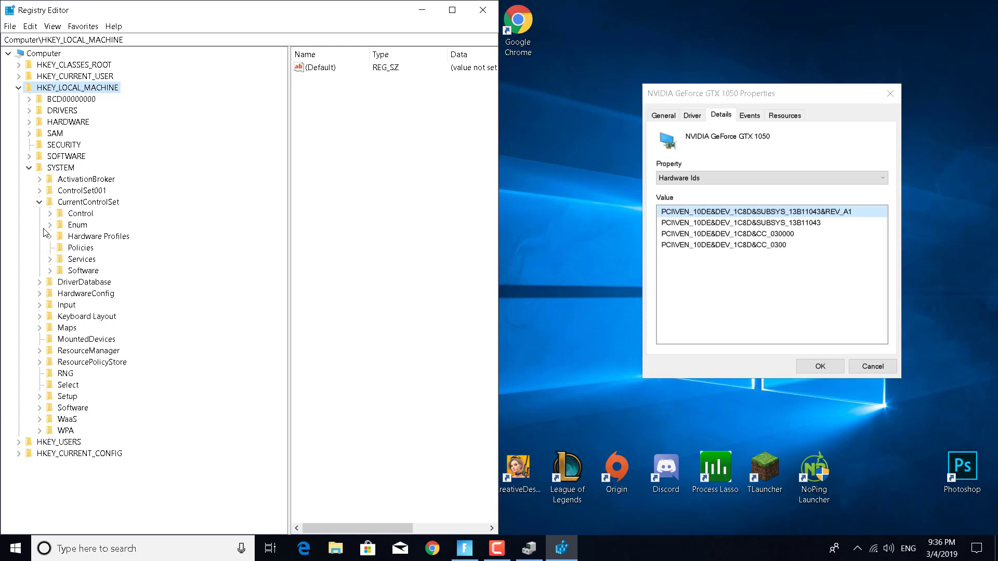
click(49, 227)
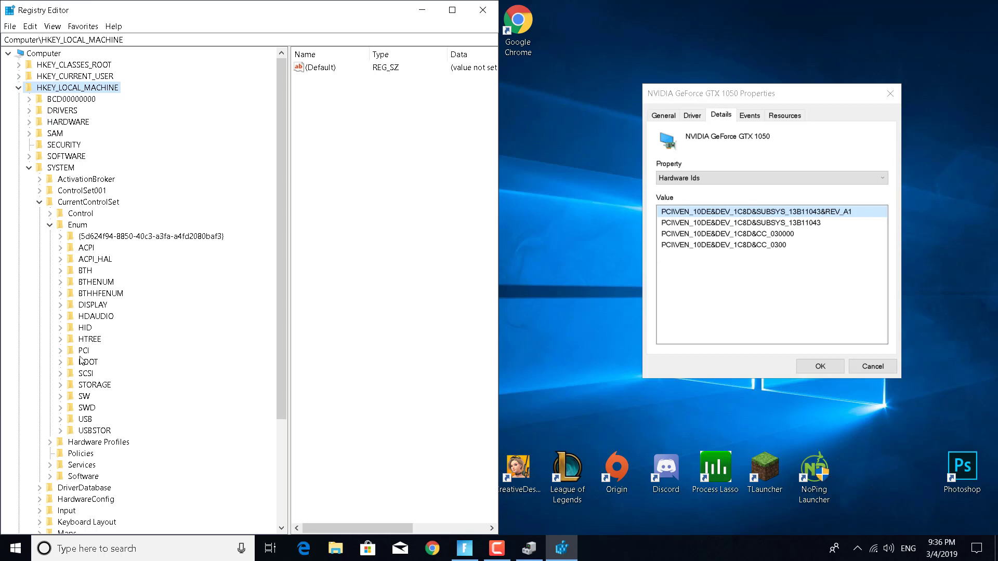
click(60, 352)
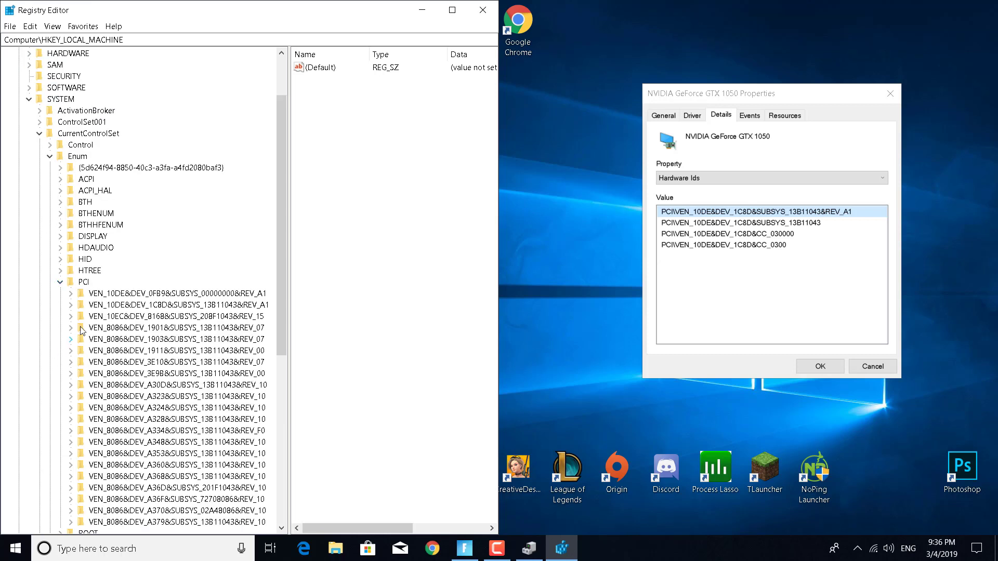
Select the PCI key VEN_10DE&DEV_1C8D&SUBSYS_13B11043&REV_A1 matching the graphics card and expand it through Device Parameters to the subkeys of Interrupt Management.
scroll(123, 307, down, 3)
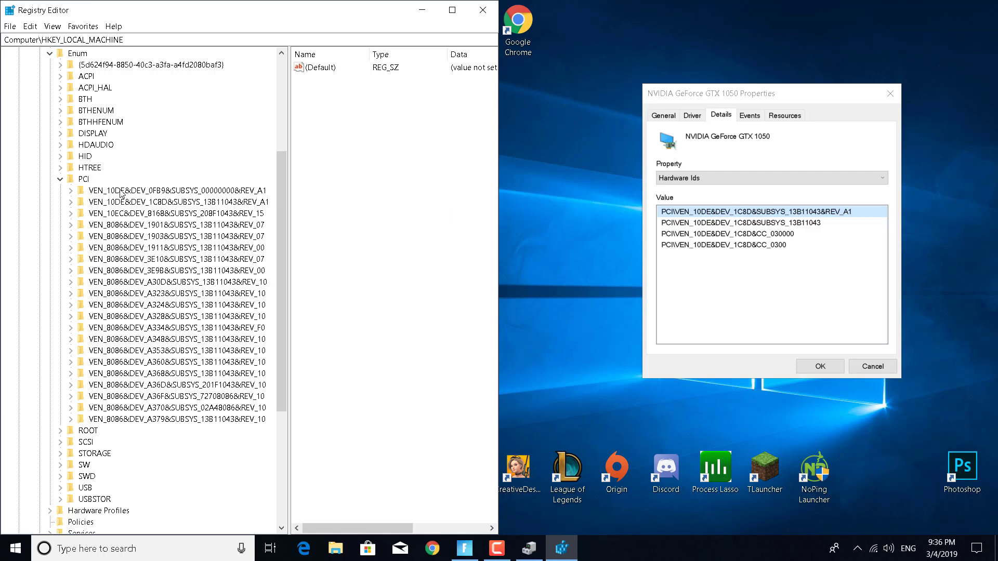
click(218, 204)
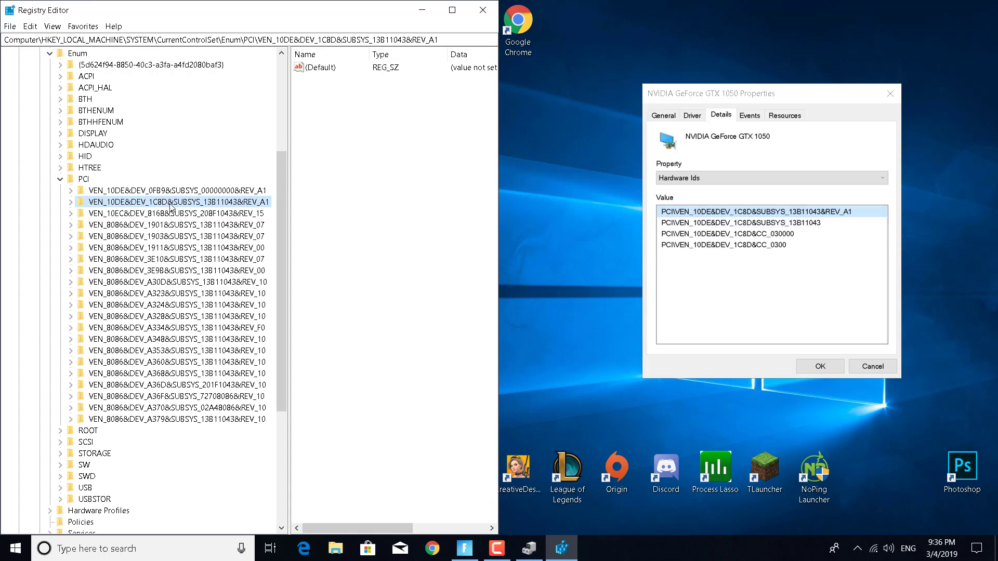
click(74, 204)
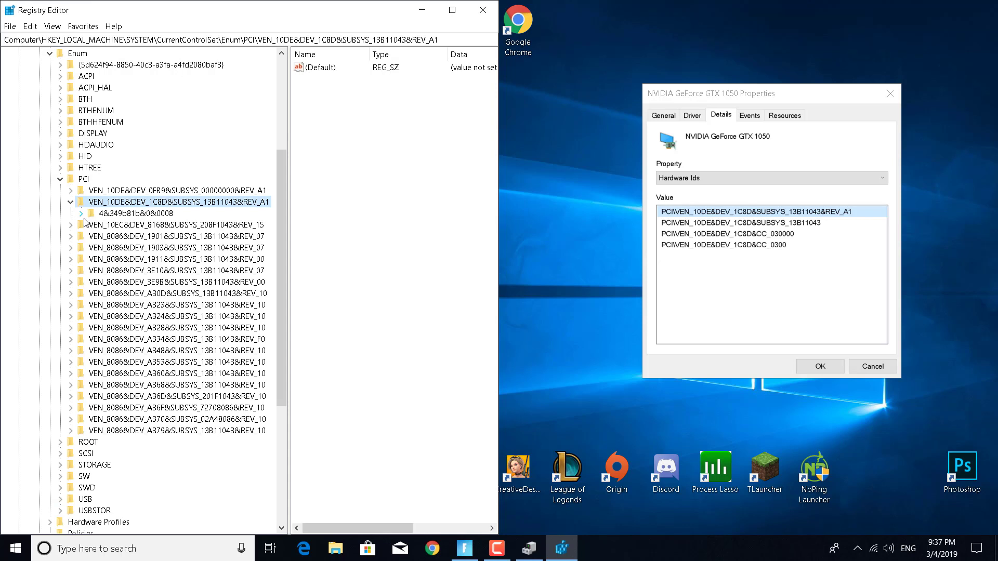
click(81, 214)
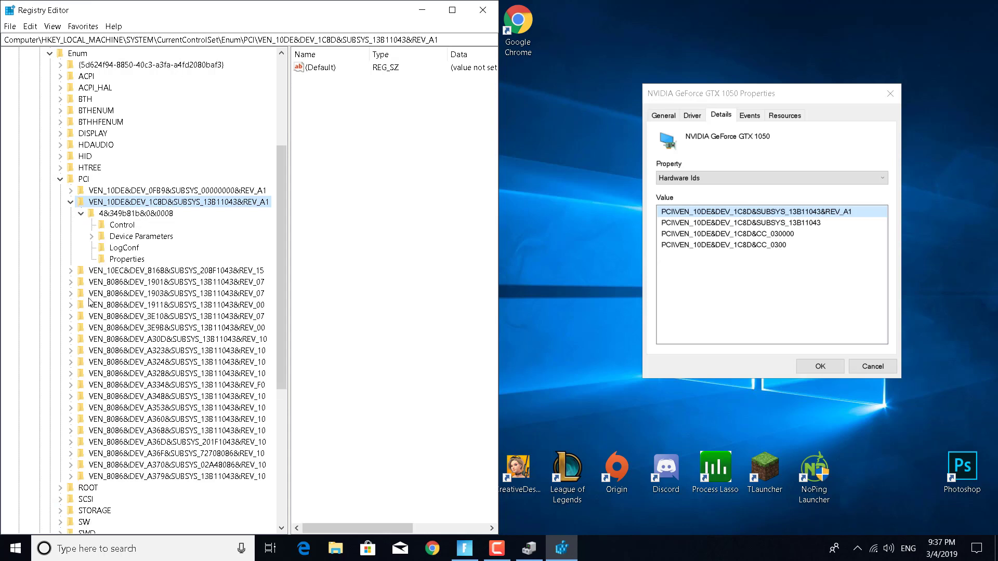
click(92, 237)
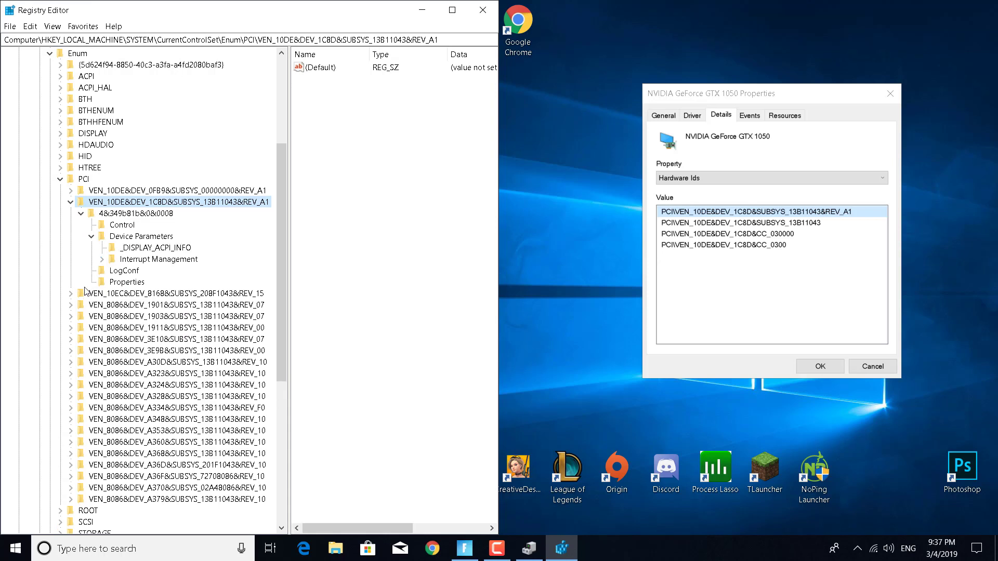
click(102, 260)
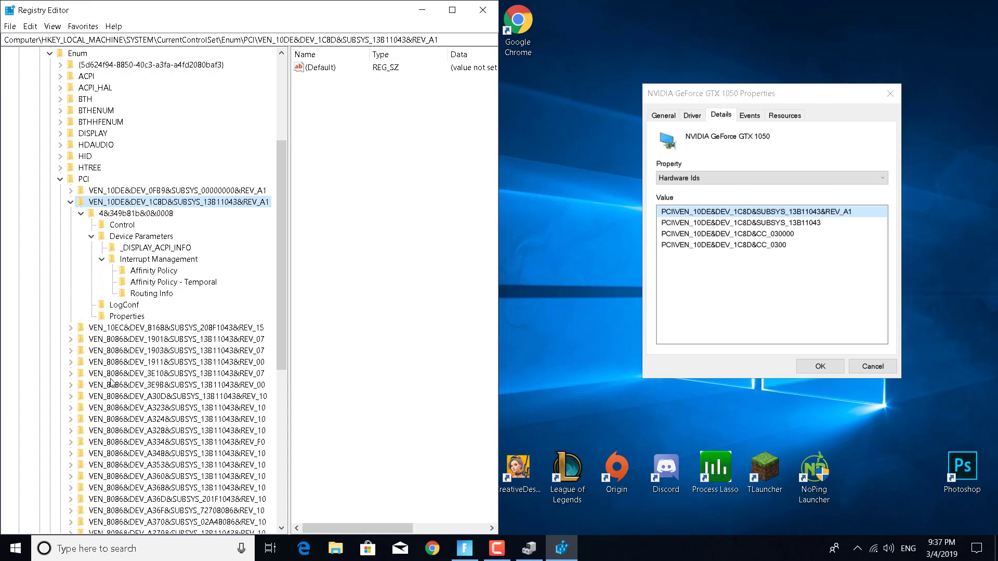
Create a key under Interrupt Management and name it MessageSignaledInterruptProperties.
right_click(161, 262)
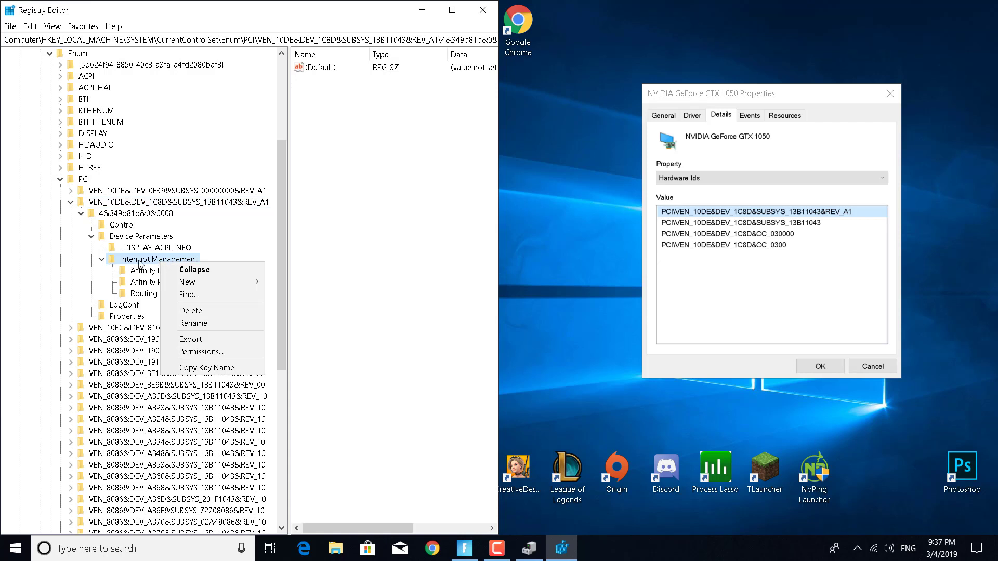
mouse_move(192, 284)
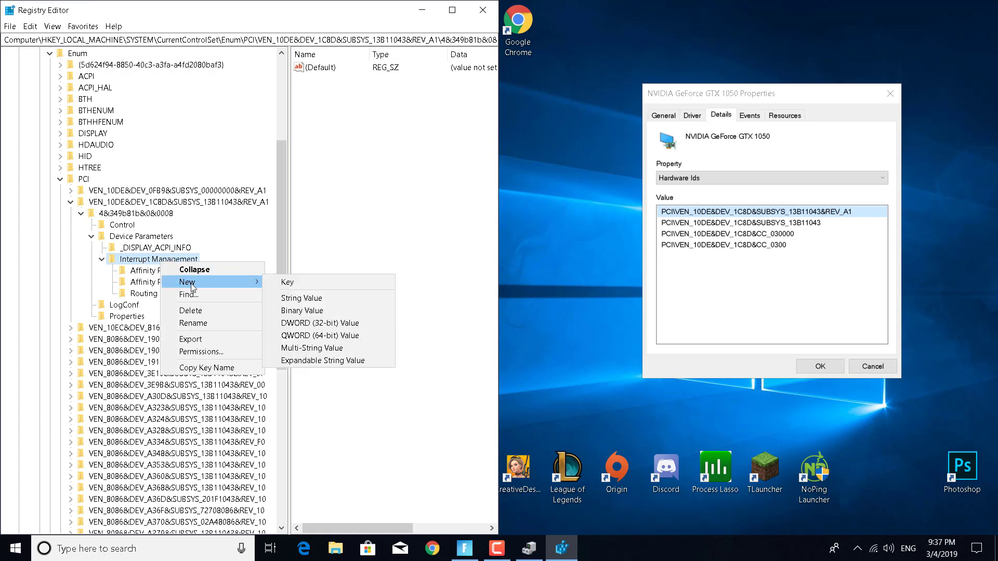
click(301, 287)
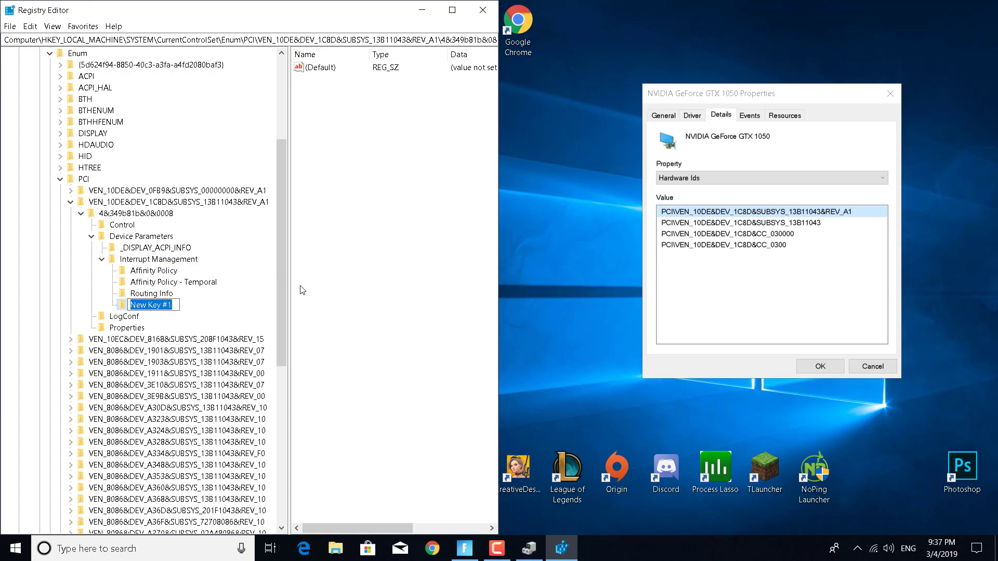
right_click(300, 286)
click(162, 304)
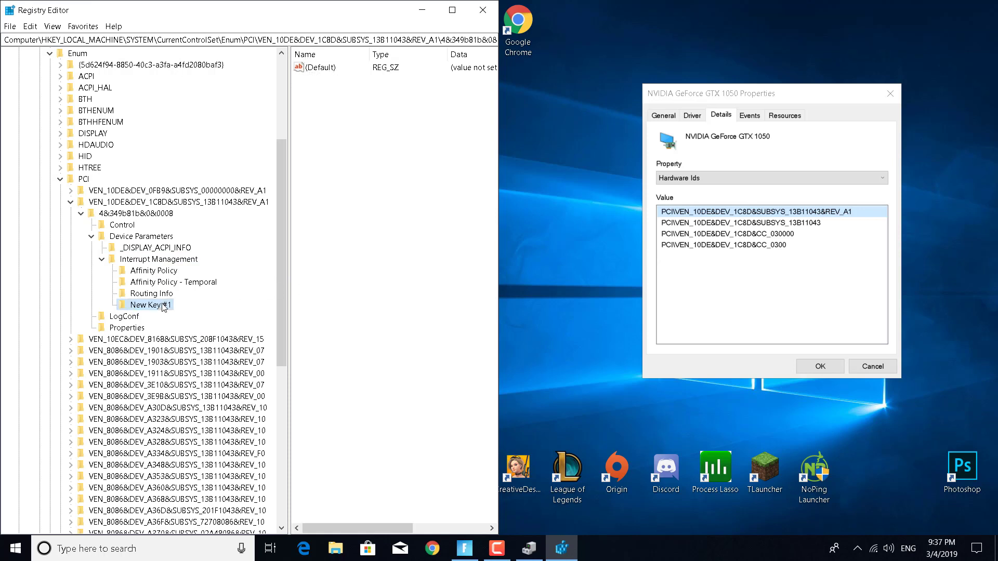
right_click(164, 307)
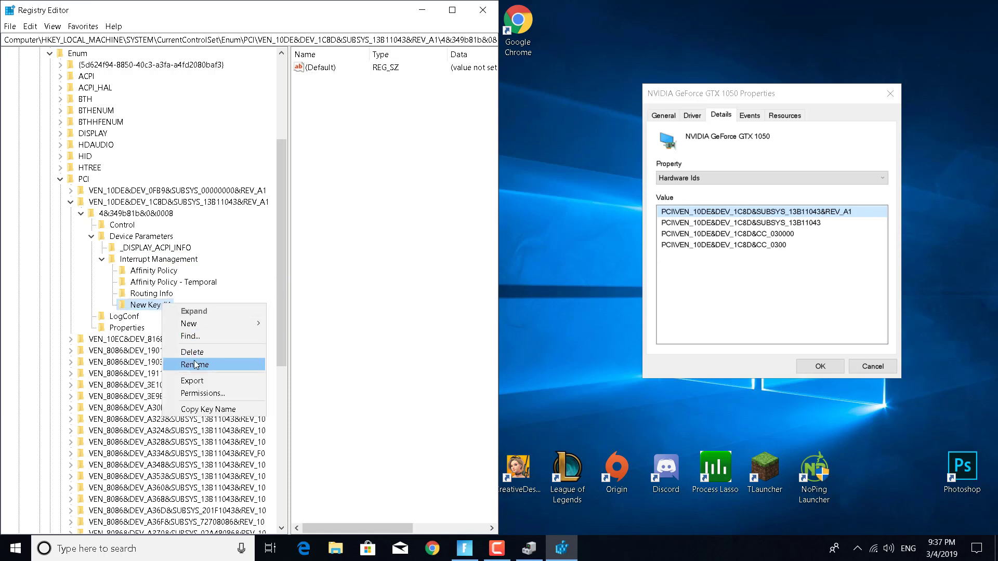
click(223, 366)
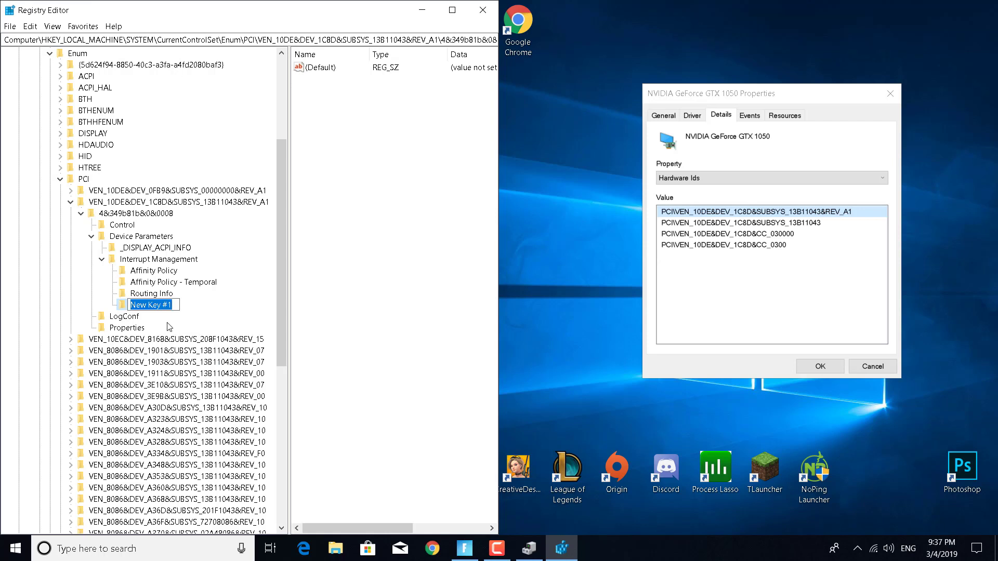
text(MessageSignaled)
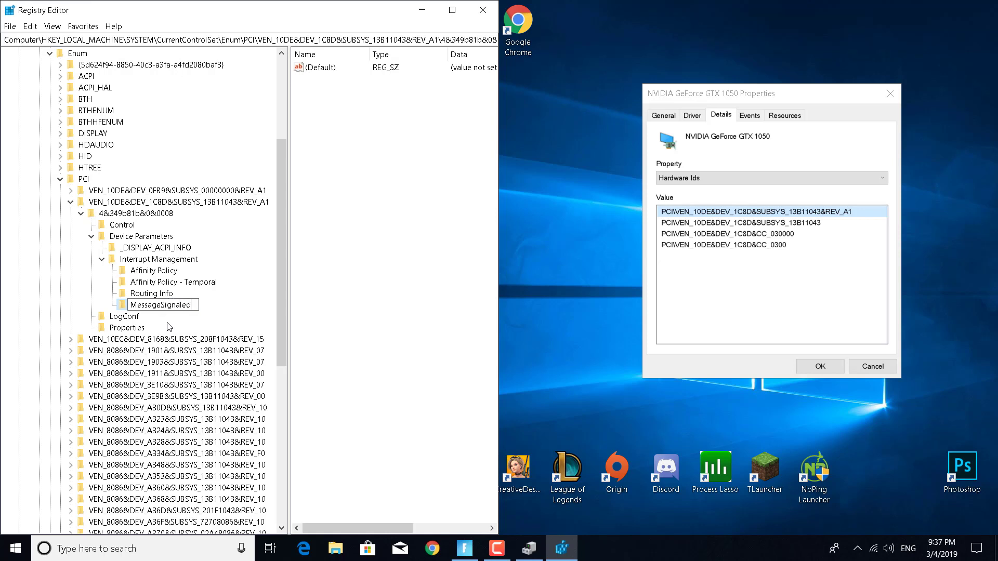
text(InterruptProperties)
drag(131, 304, 253, 305)
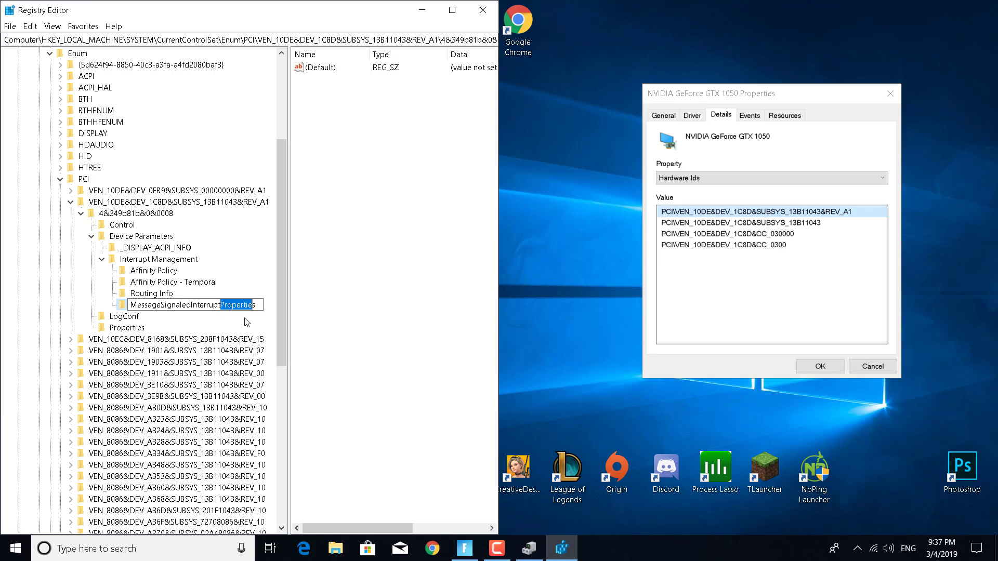
click(233, 329)
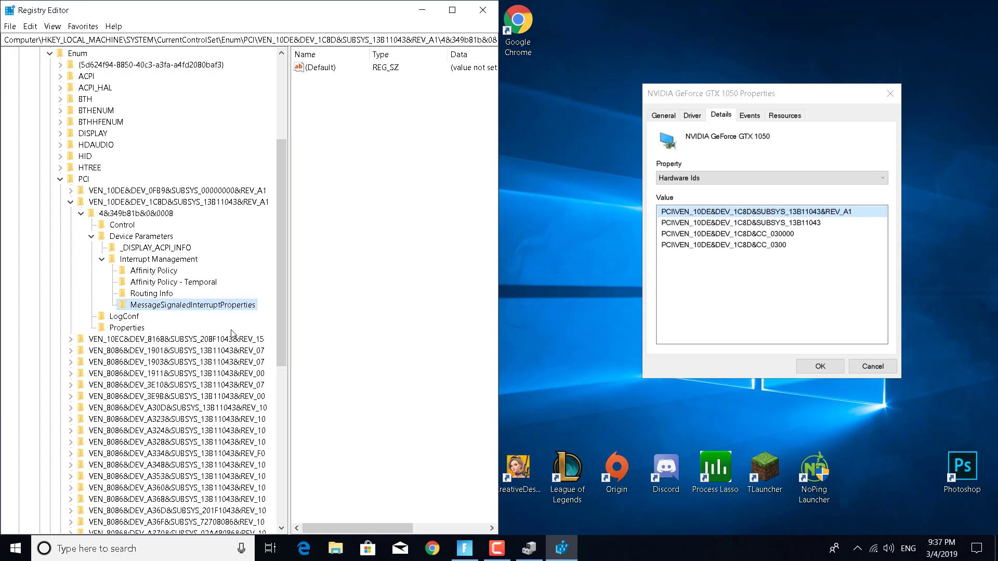
Add a DWORD (32-bit) value named MSISupported to the MessageSignaledInterruptProperties key.
right_click(207, 309)
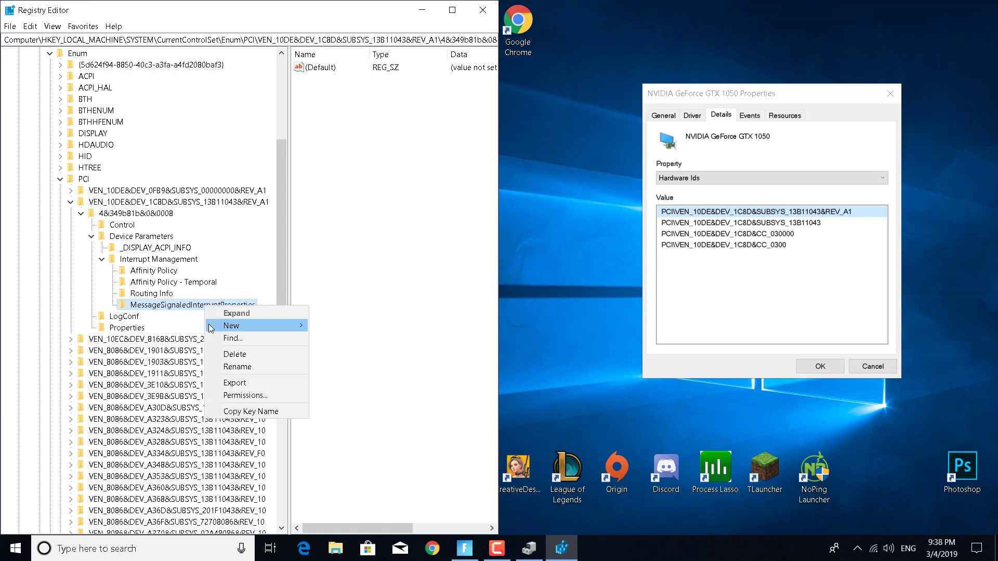
mouse_move(240, 327)
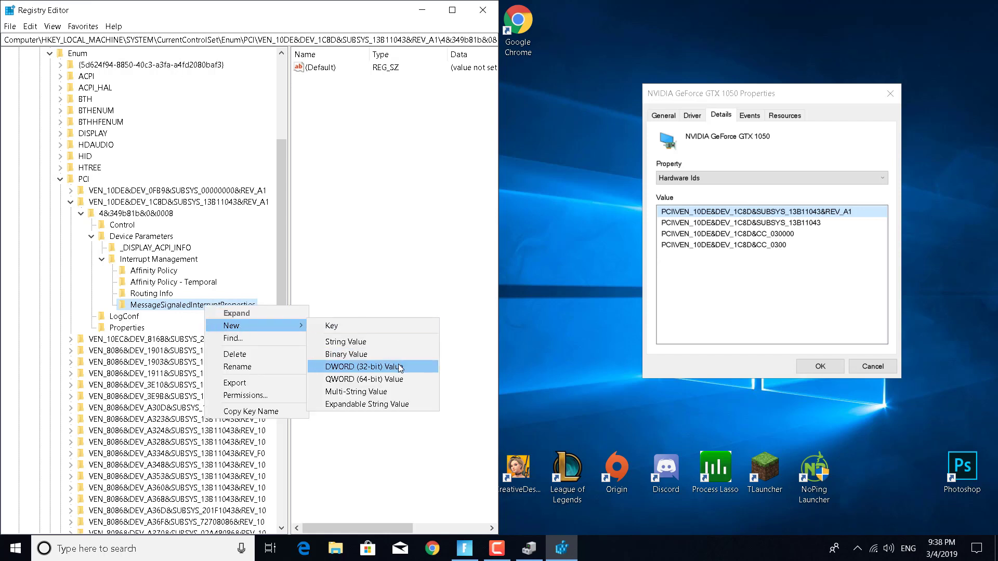
click(349, 371)
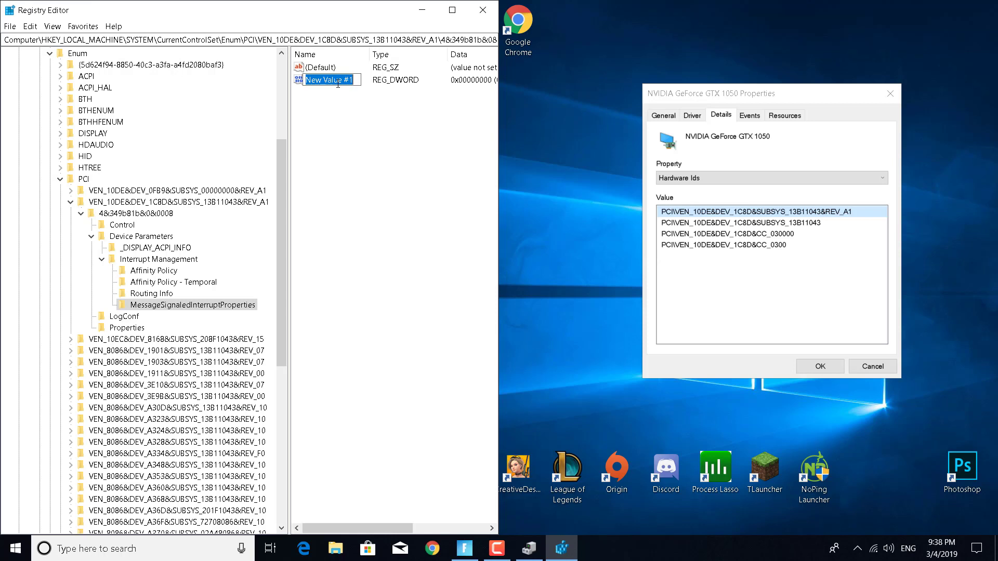
text(MSISupported)
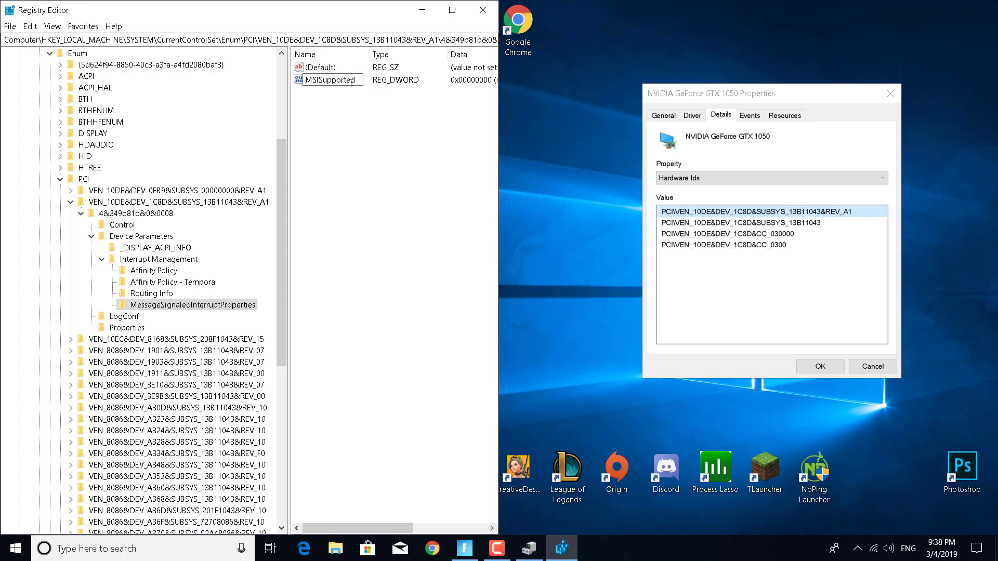
key(Return)
click(391, 126)
Set the value data of MSISupported to 1, and close the Registry Editor and the graphics card properties.
double_click(348, 82)
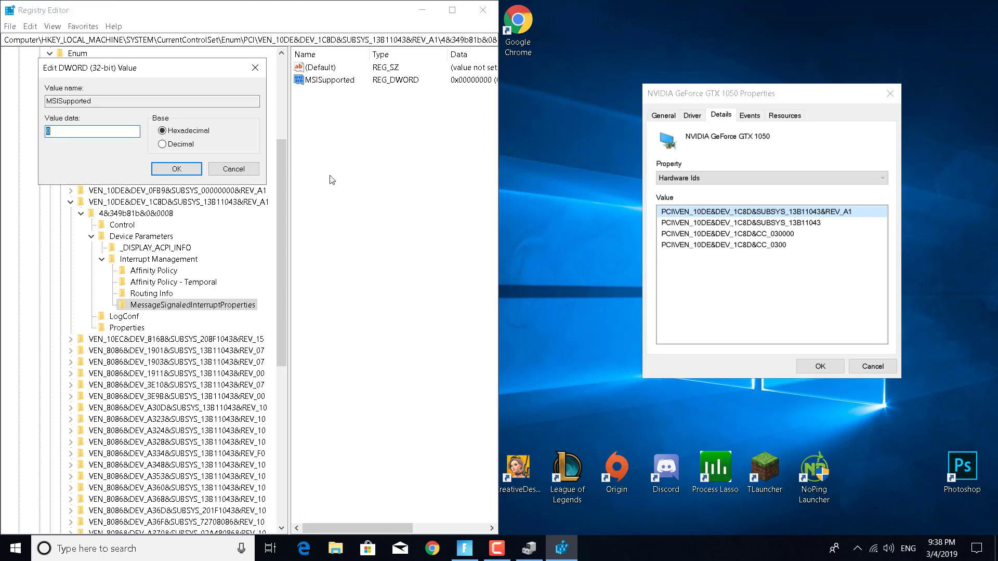
click(66, 133)
key(BackSpace)
text(1)
click(176, 169)
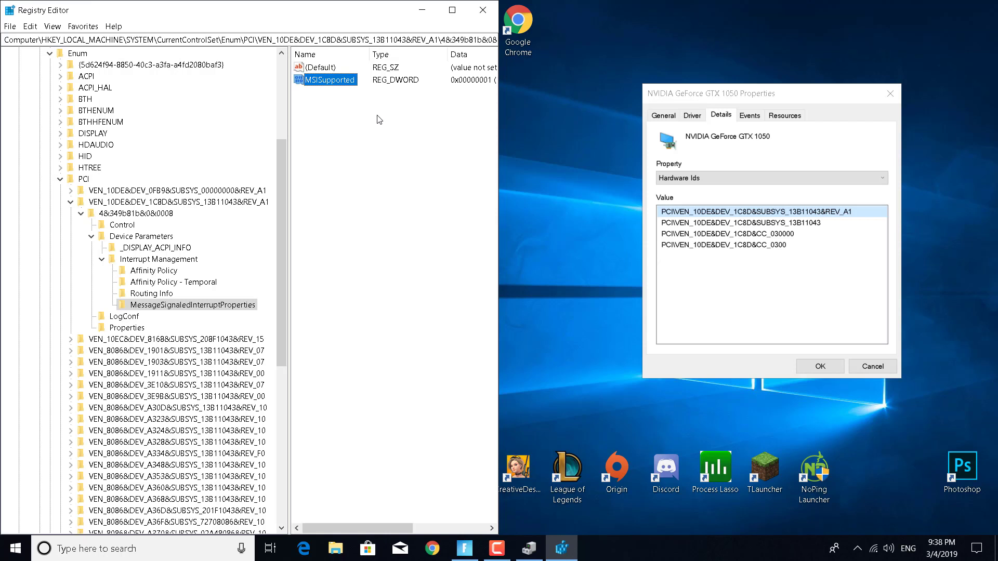
click(482, 10)
click(890, 95)
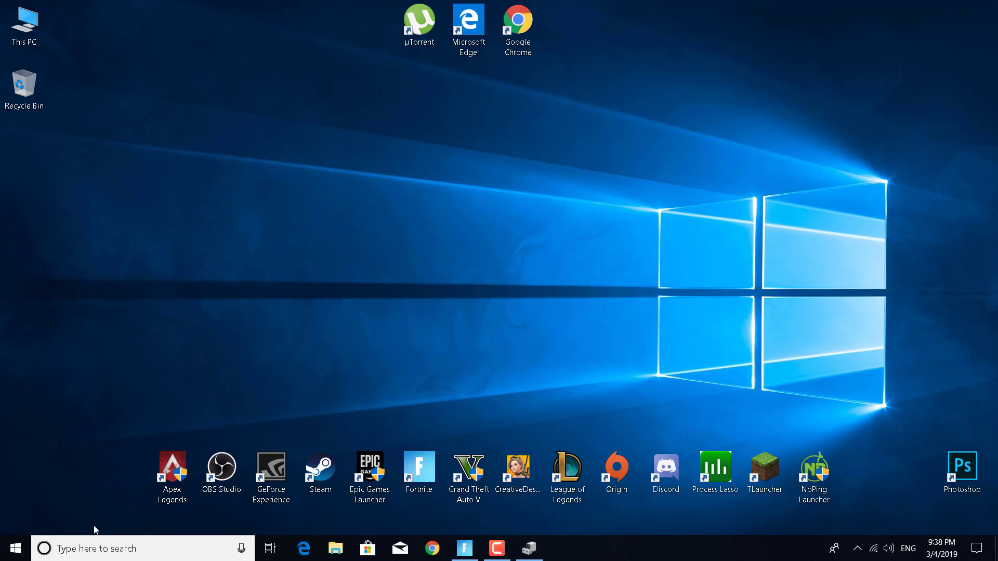
Find Device Manager with the Windows search, open it, and place its window near the middle of the desktop.
click(100, 545)
text(Device Manager)
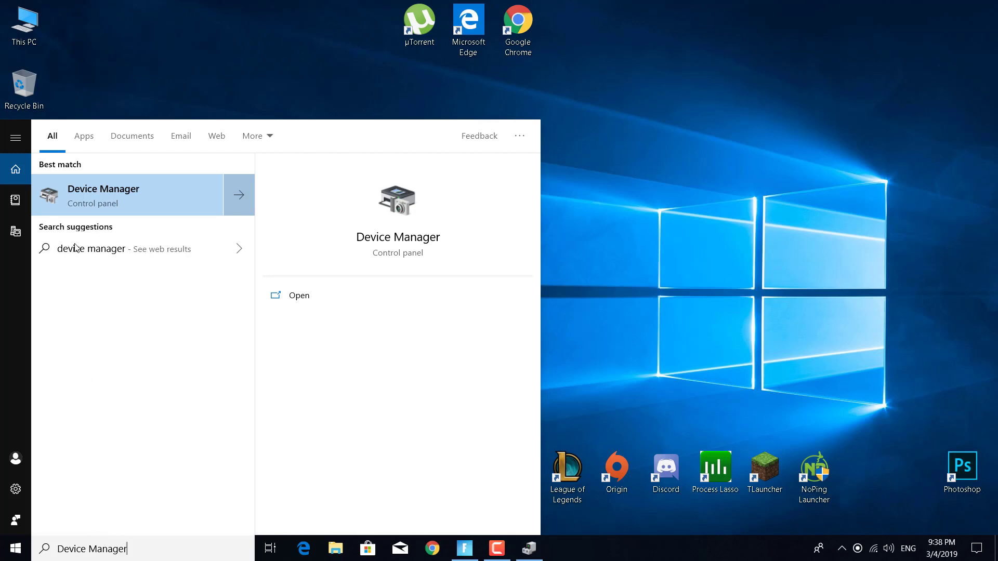
click(86, 196)
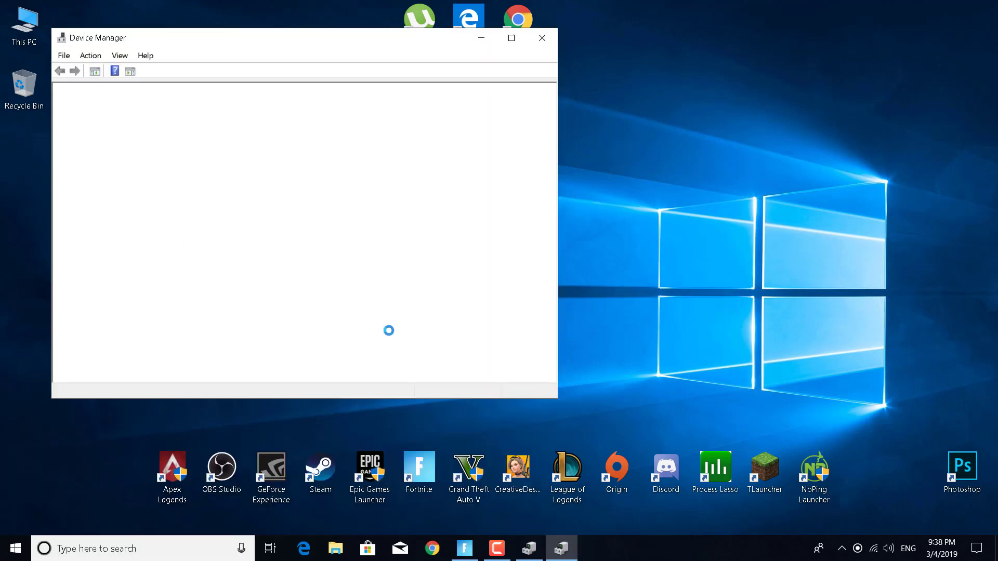
drag(343, 45, 561, 62)
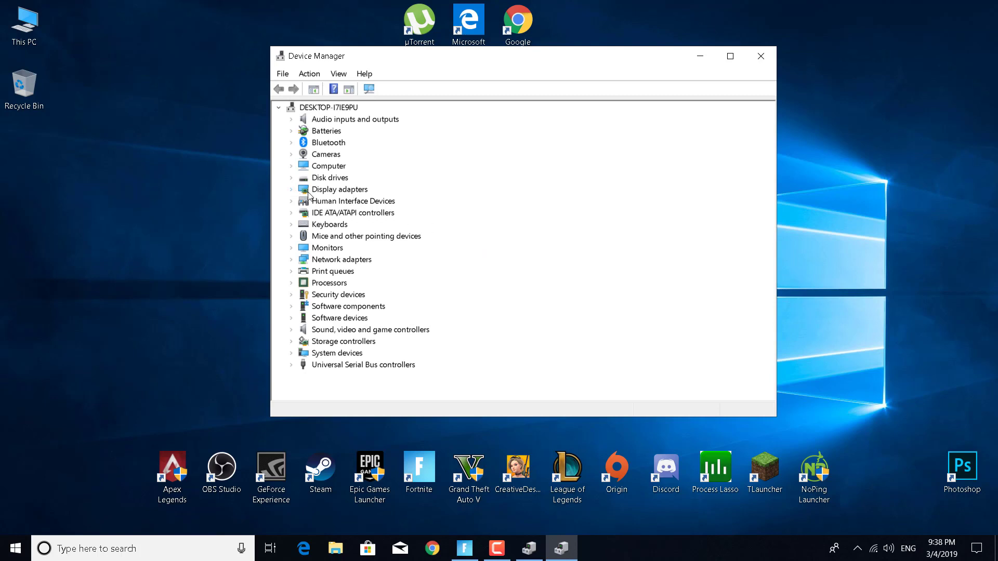
View the driver update options for the NVIDIA GeForce GTX 1050 under Display adapters, and close them along with Device Manager.
click(291, 190)
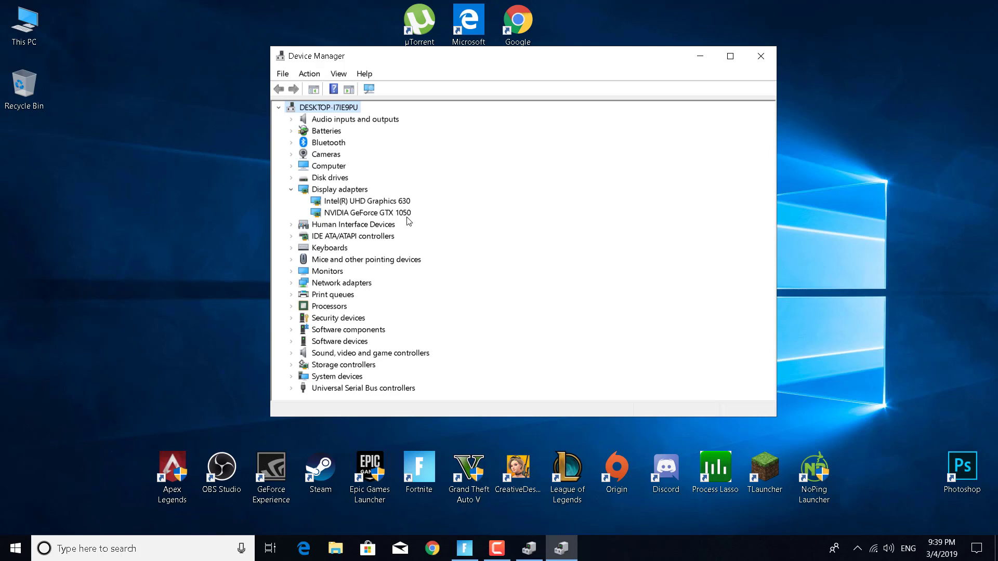
click(368, 214)
right_click(368, 214)
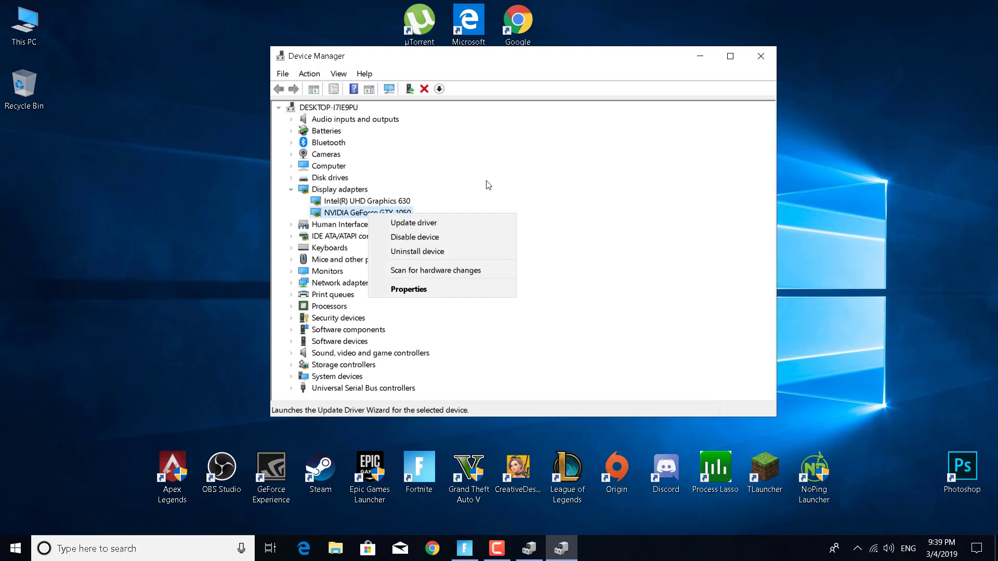
click(595, 225)
right_click(358, 217)
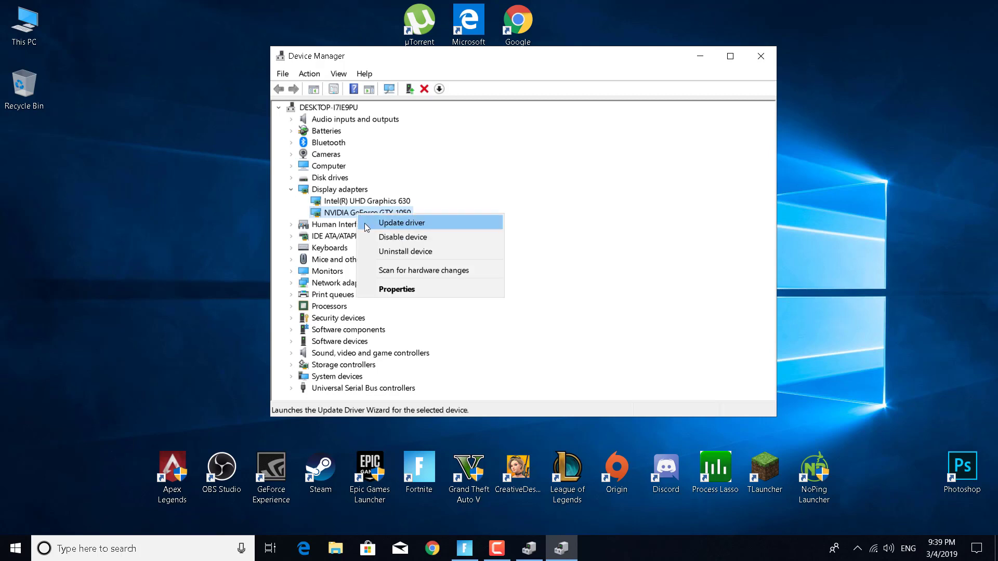
click(366, 221)
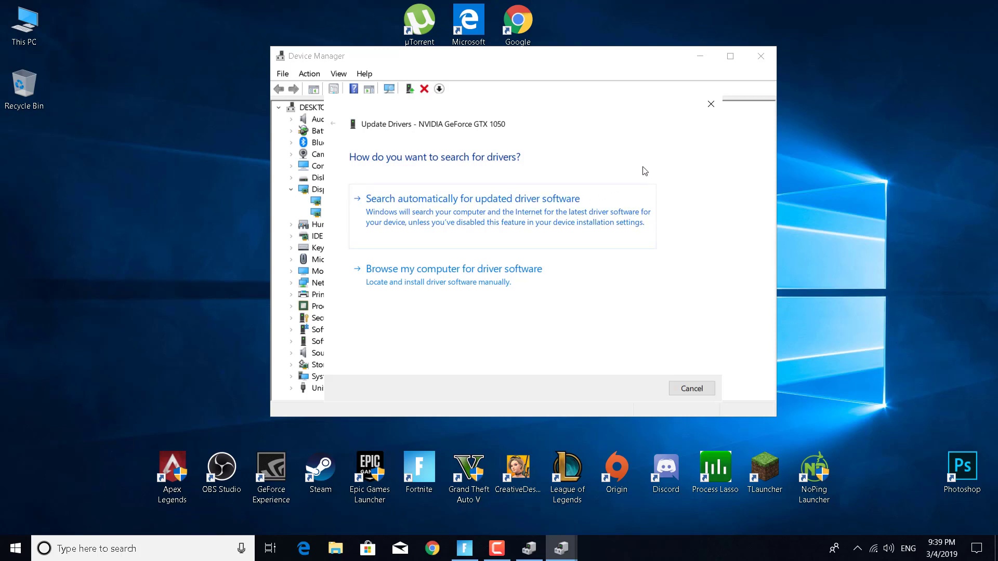
click(711, 109)
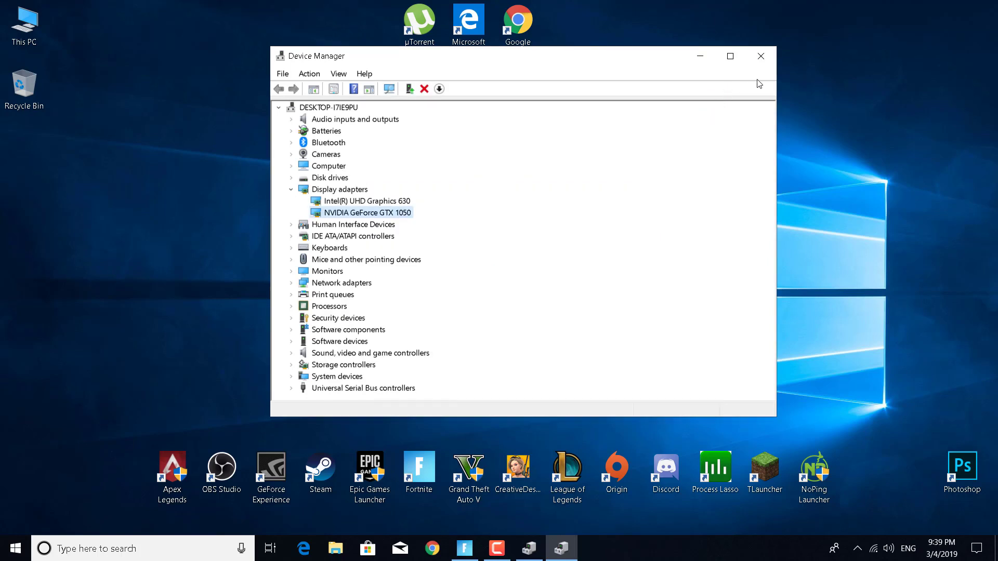
click(761, 63)
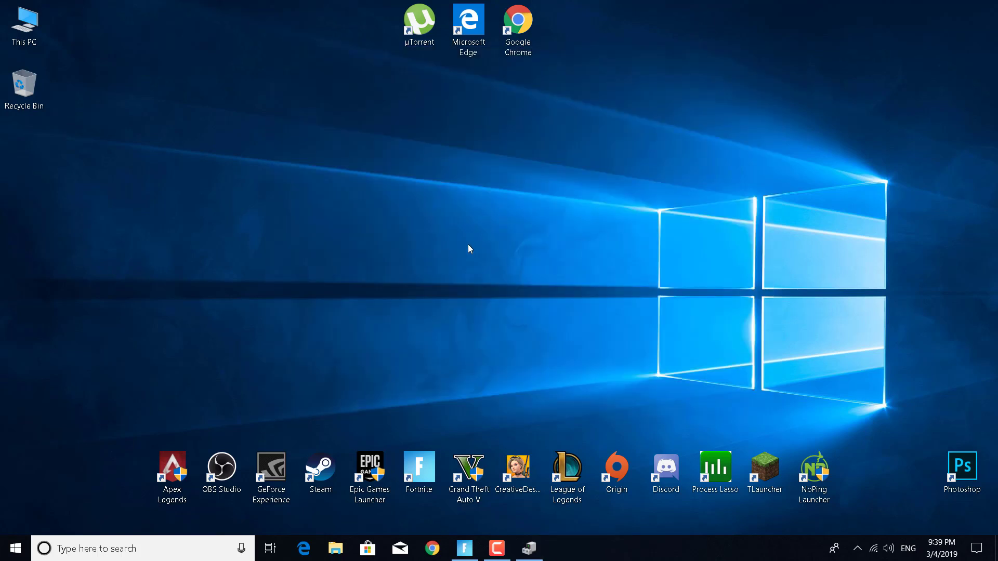